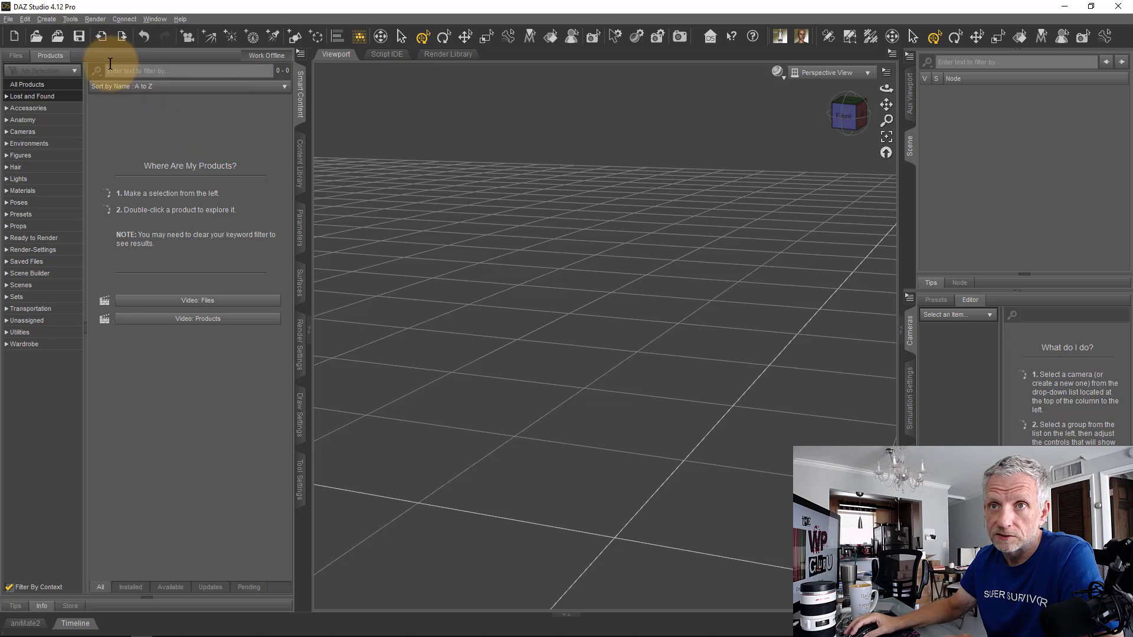
- Create a 20 m plane primitive at the world center with a Y Positive axis and rename it Ground
click(46, 18)
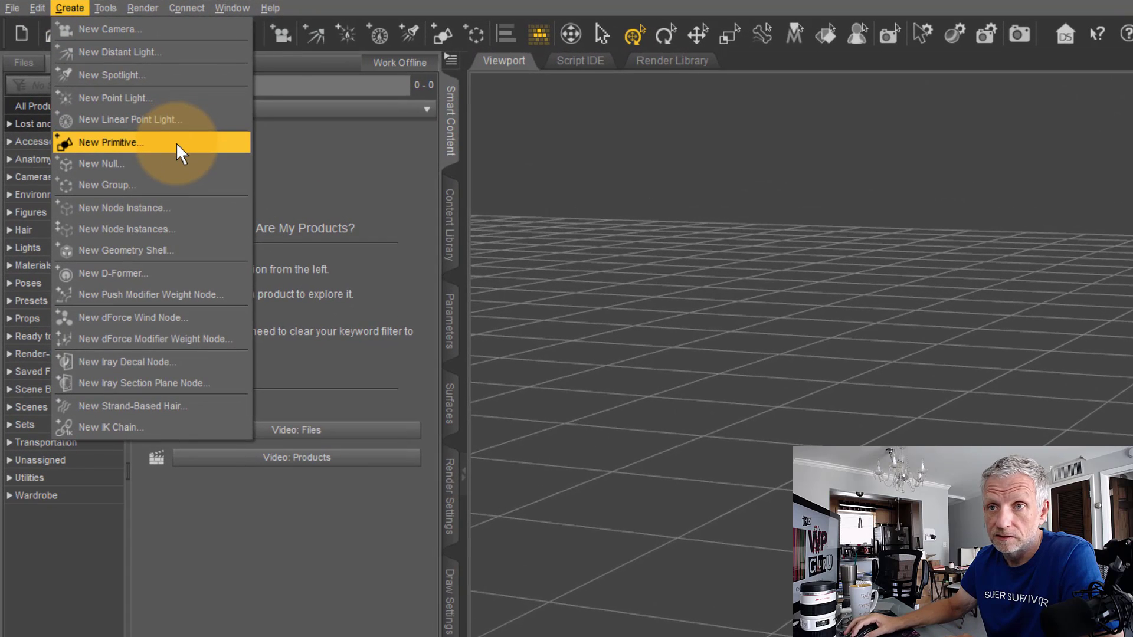
click(176, 143)
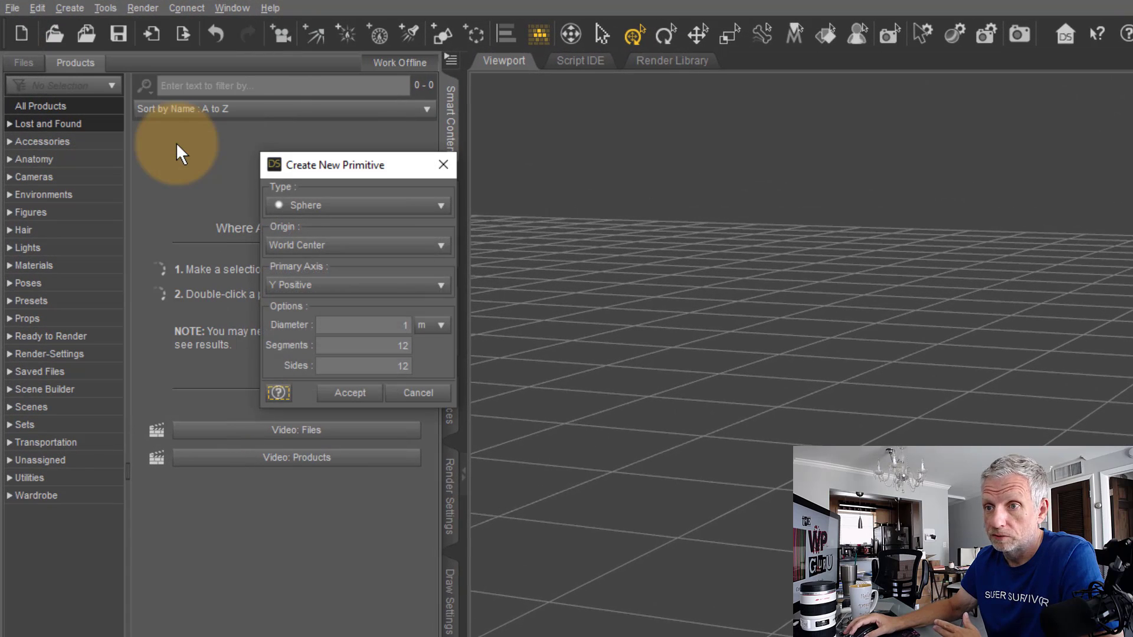
click(413, 206)
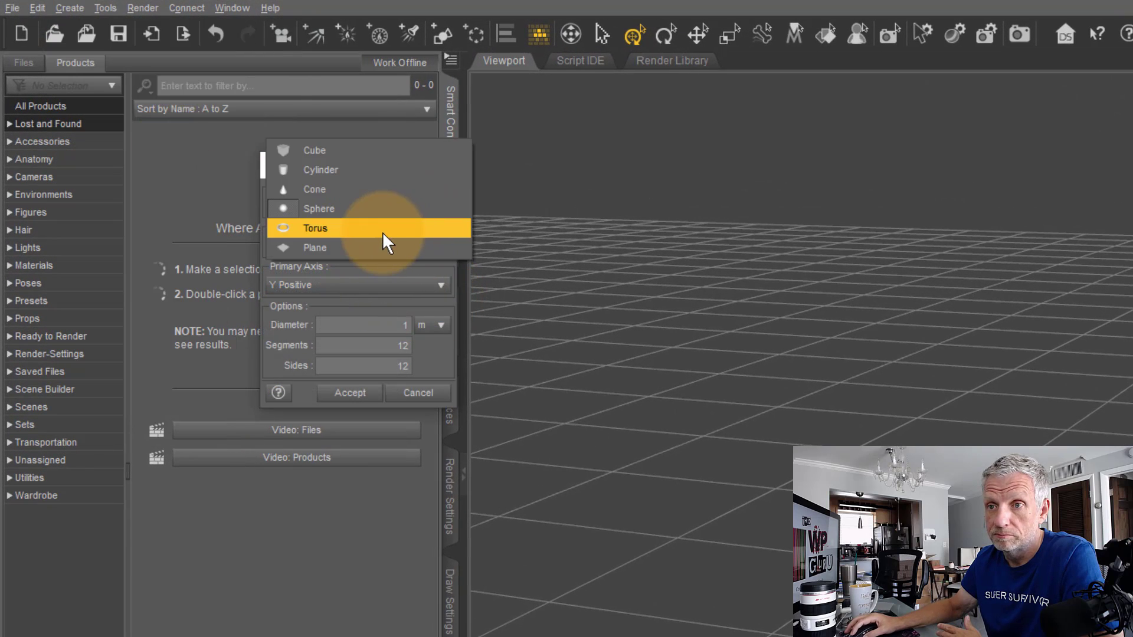
click(375, 246)
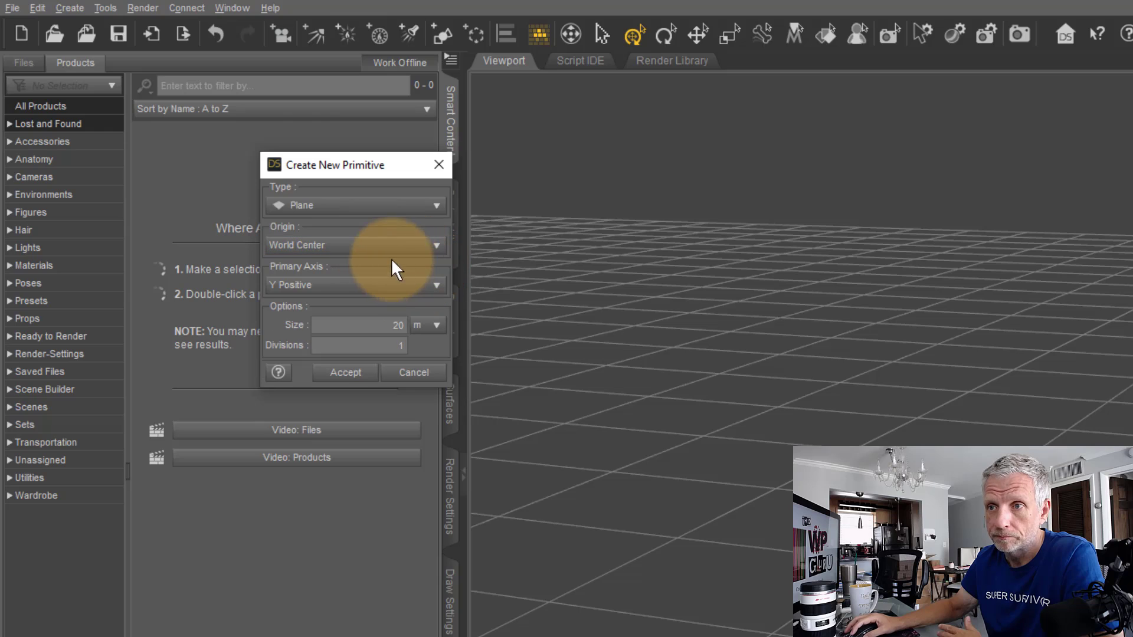
click(347, 373)
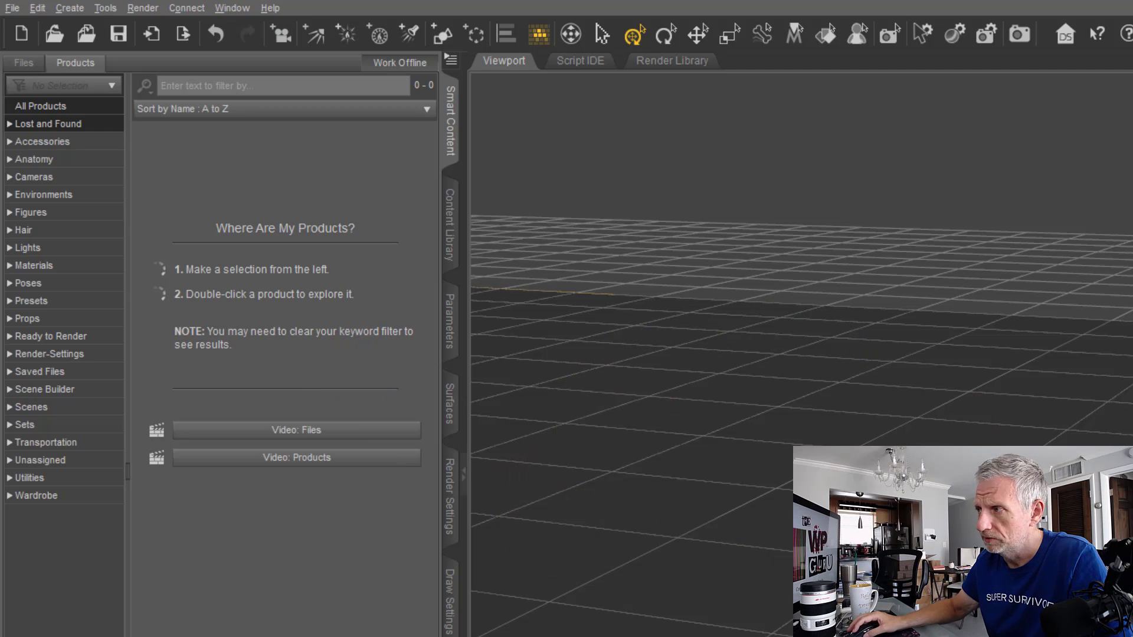
click(1010, 96)
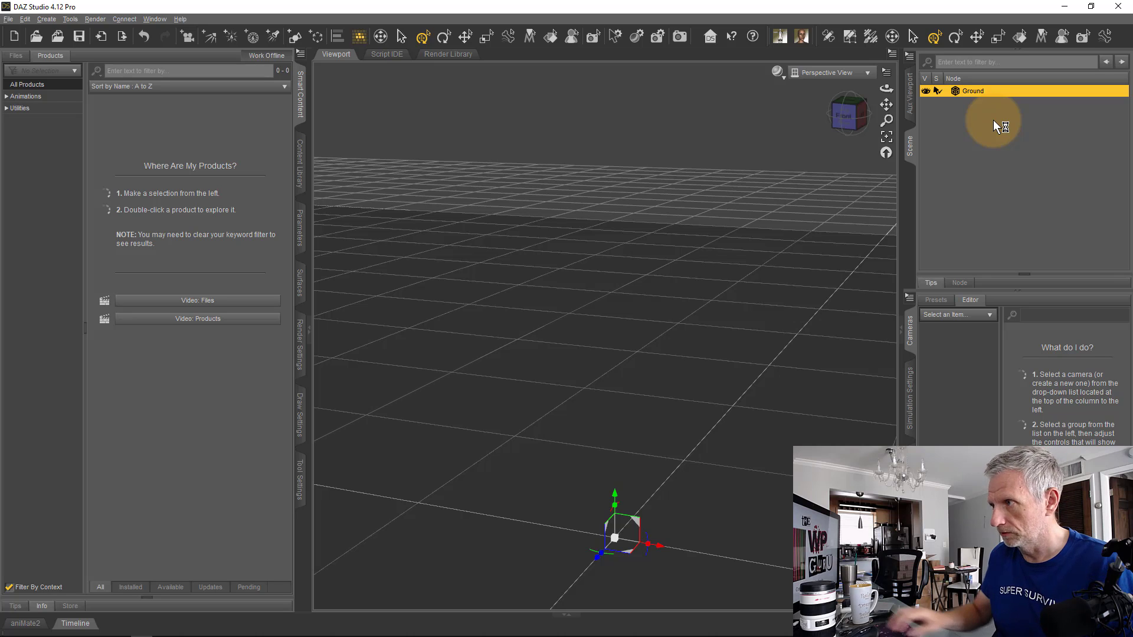
- Create a second plane primitive, 1 m in size with 1 division, at the world center and rename it Light
click(63, 19)
mouse_move(52, 19)
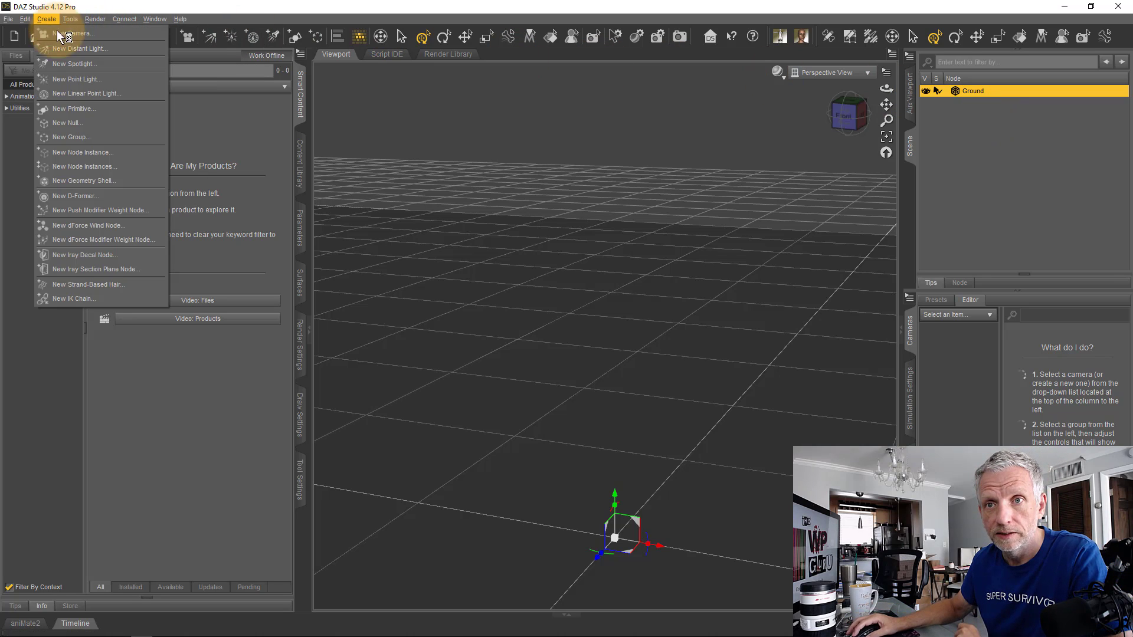
click(85, 105)
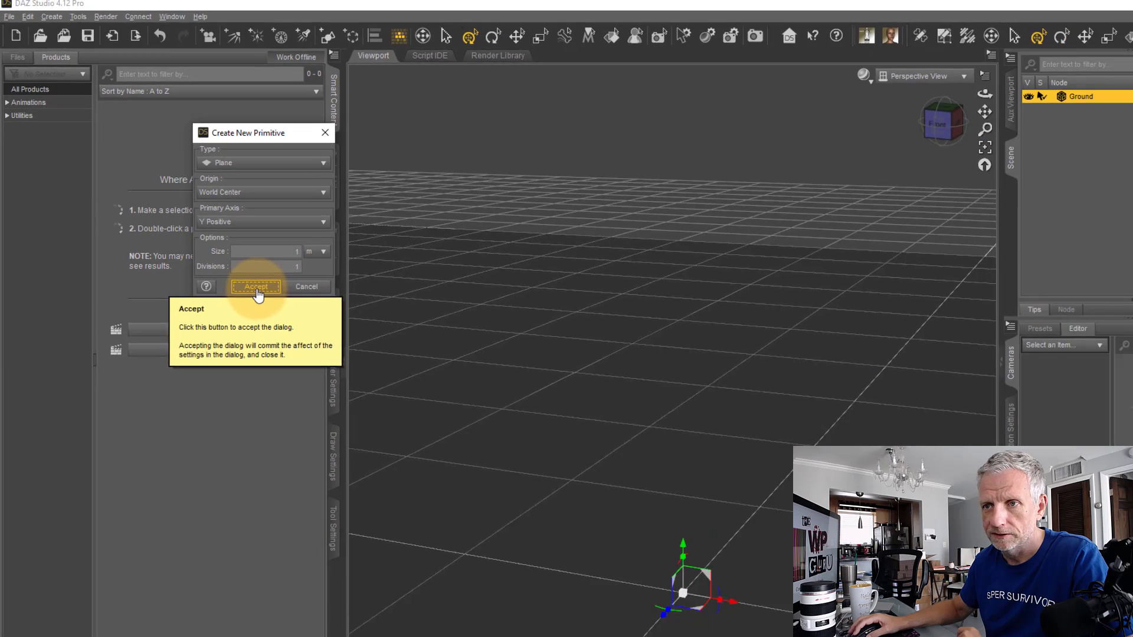
click(339, 366)
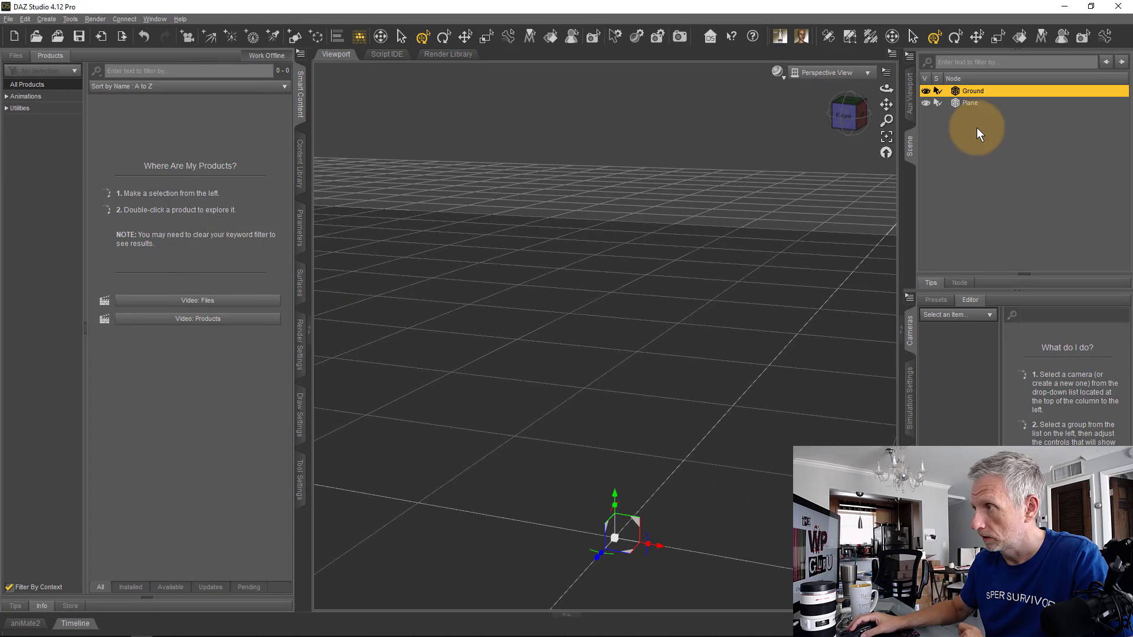
click(931, 90)
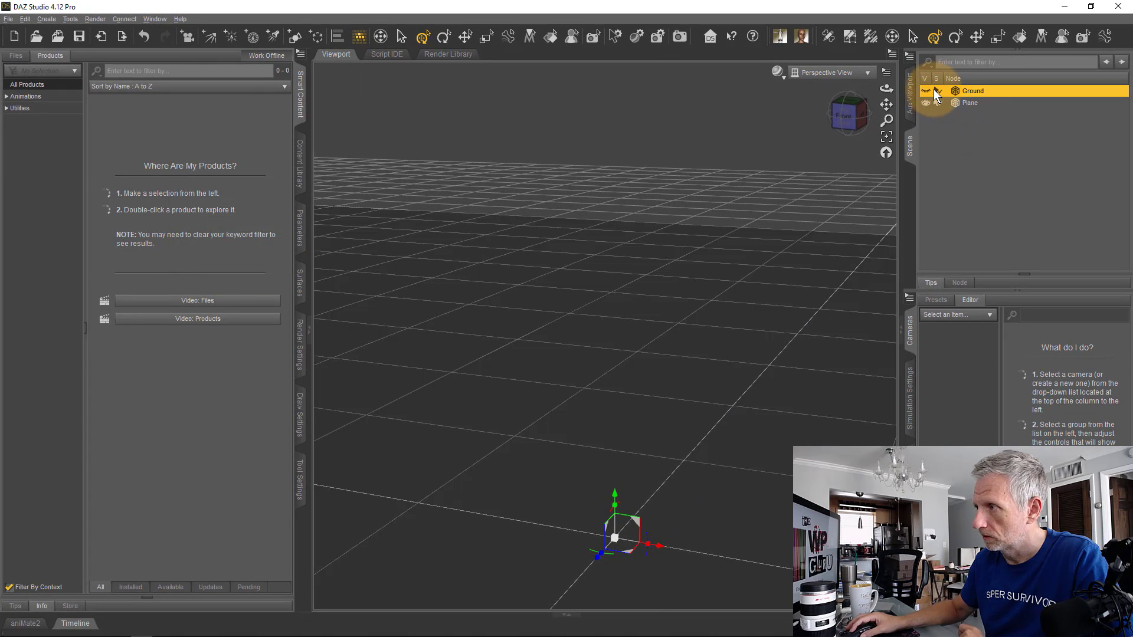
click(963, 104)
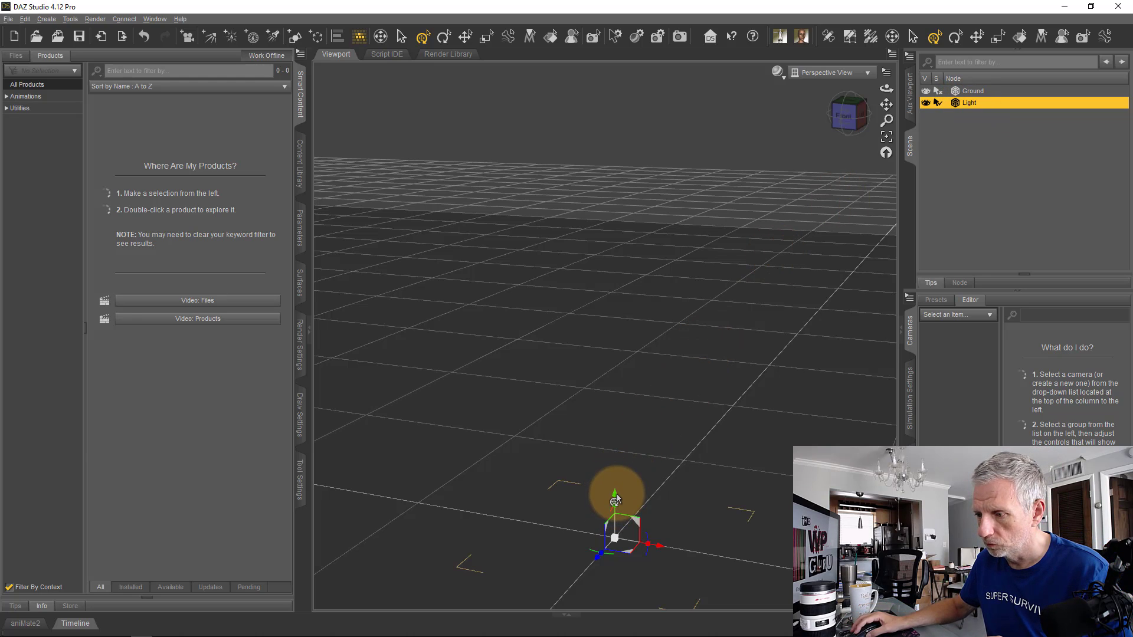
- Create a sphere primitive at the world center
drag(614, 499, 569, 329)
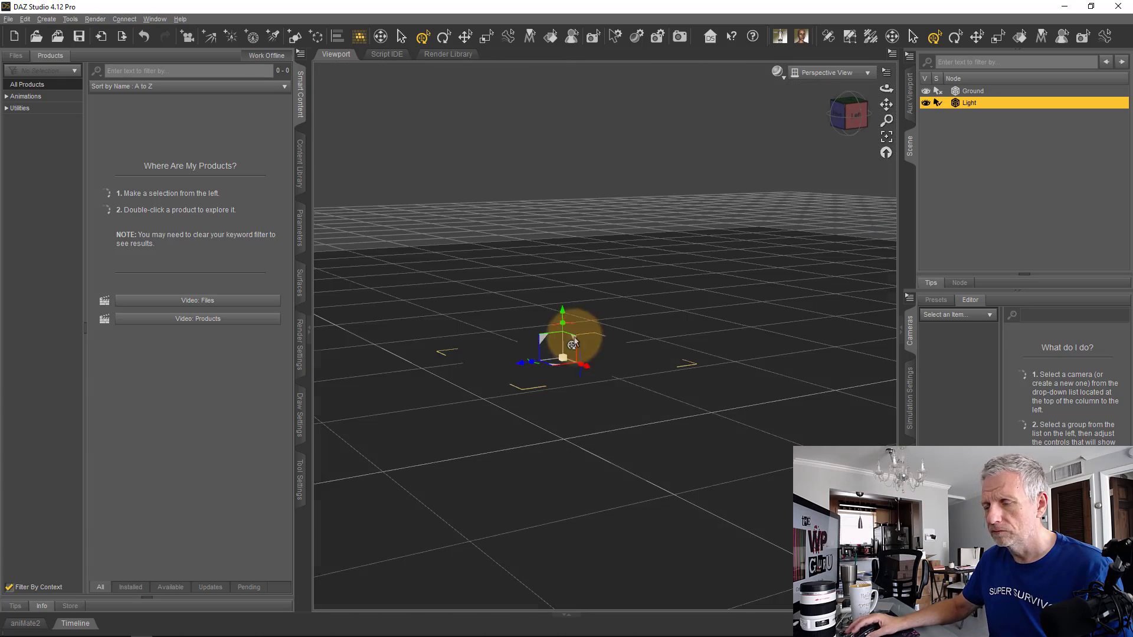
click(46, 19)
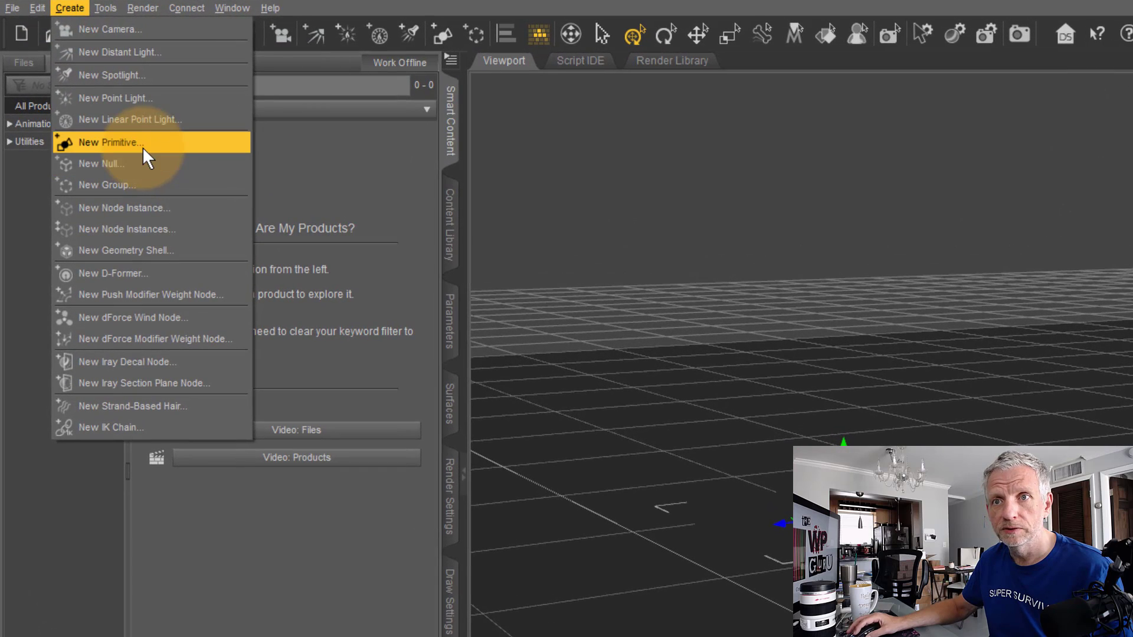
click(116, 129)
click(380, 222)
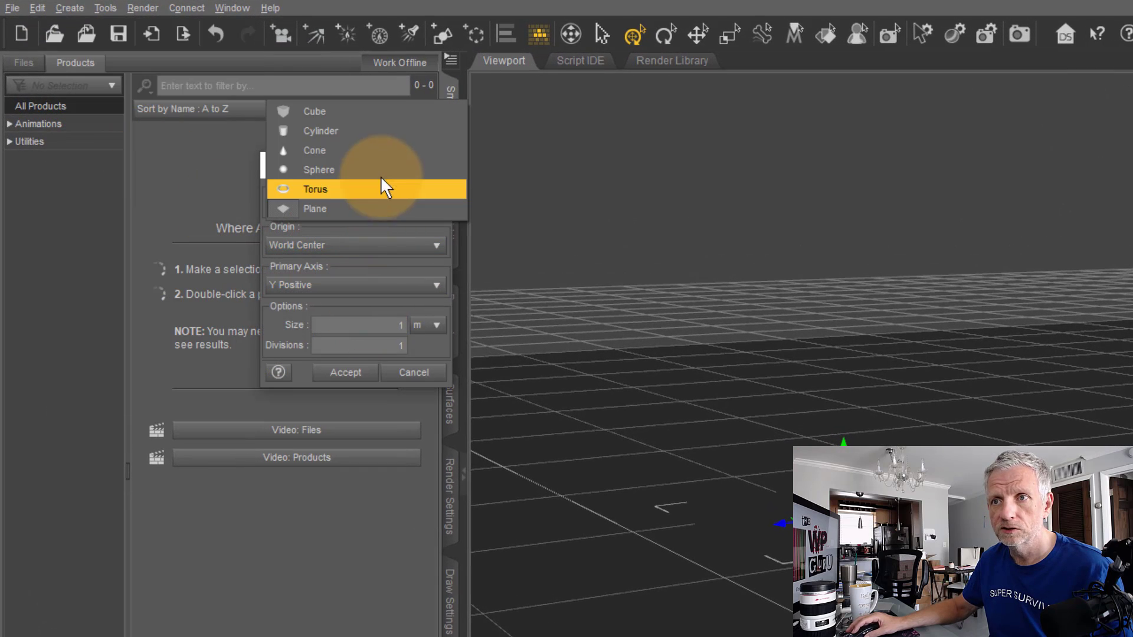
click(379, 172)
click(362, 395)
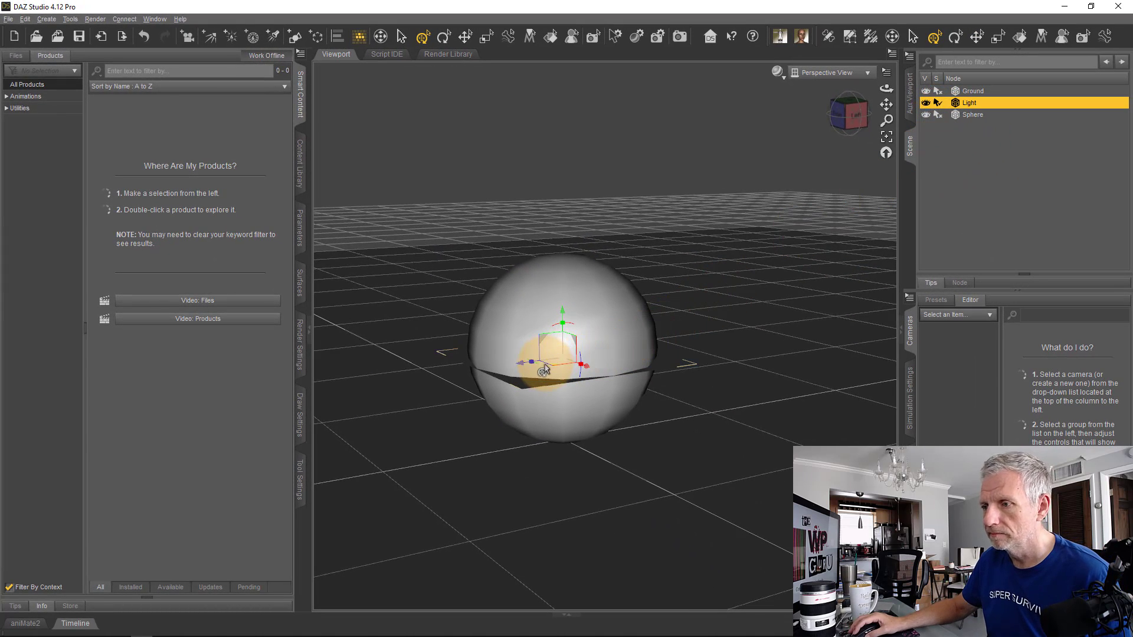
- Move the Light plane up and behind the sphere, and tilt it to face down toward the sphere
mouse_move(549, 348)
mouse_down()
mouse_move(386, 449)
mouse_move(463, 425)
mouse_move(417, 497)
mouse_move(511, 361)
mouse_move(507, 330)
mouse_move(531, 283)
mouse_move(519, 122)
mouse_move(549, 165)
mouse_up()
alt+drag(613, 343, 557, 190)
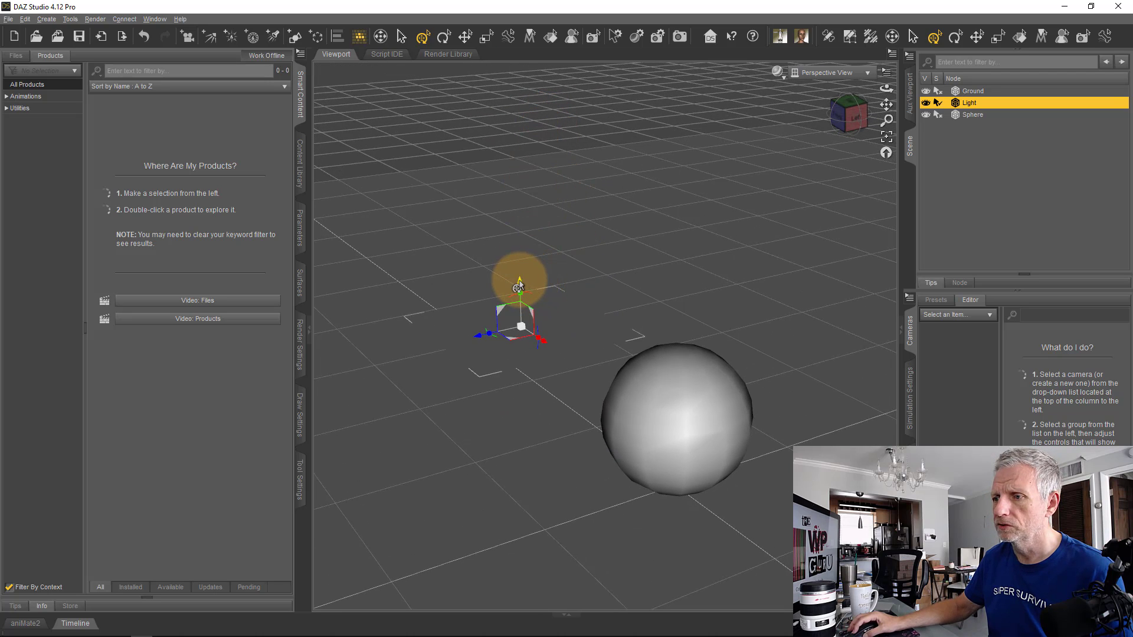
drag(518, 287, 576, 264)
mouse_move(567, 309)
alt+mouse_down()
mouse_move(577, 312)
mouse_move(559, 314)
mouse_move(571, 313)
alt+mouse_up()
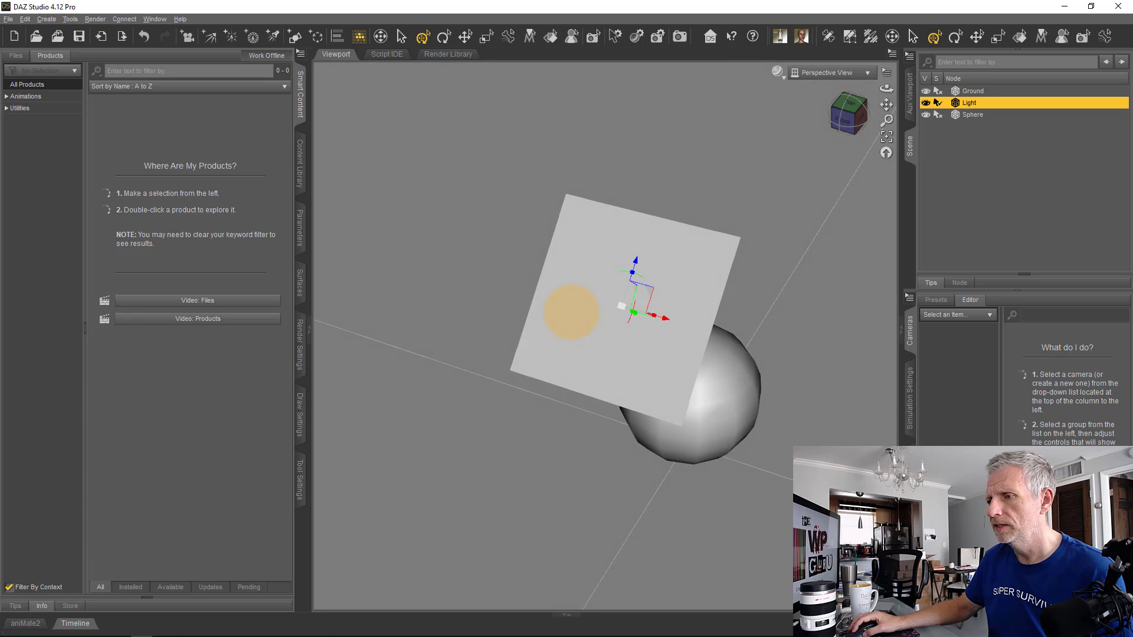
mouse_move(638, 282)
mouse_down()
mouse_move(650, 273)
mouse_move(648, 289)
mouse_up()
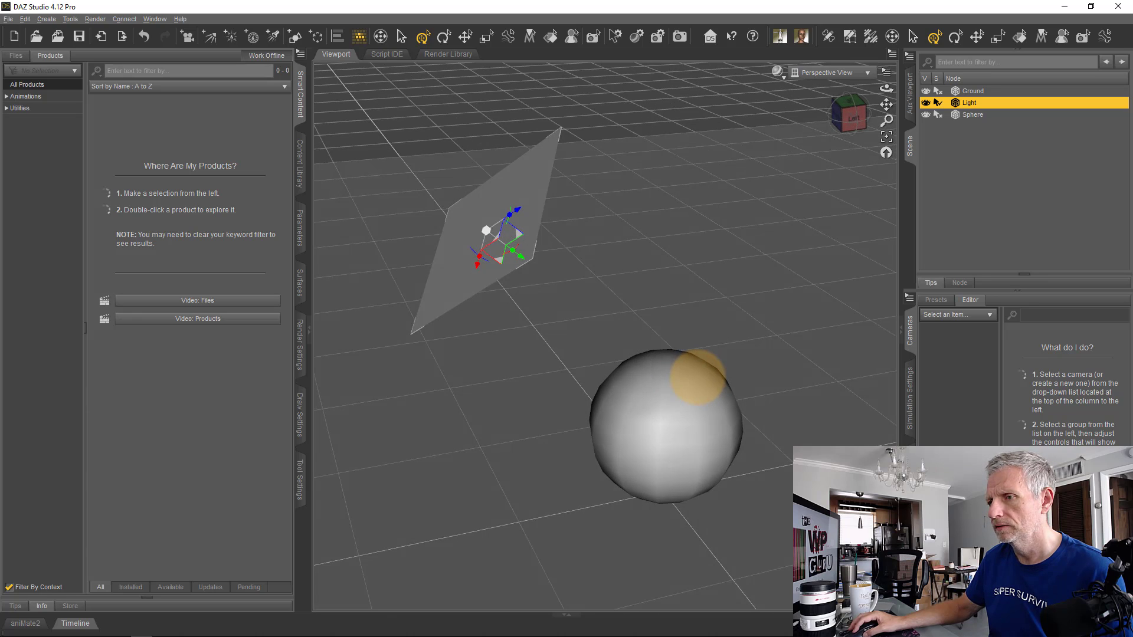
- Switch the viewport's draw style to NVIDIA Iray with the sphere and the tilted Light plane in view
alt+drag(697, 377, 554, 321)
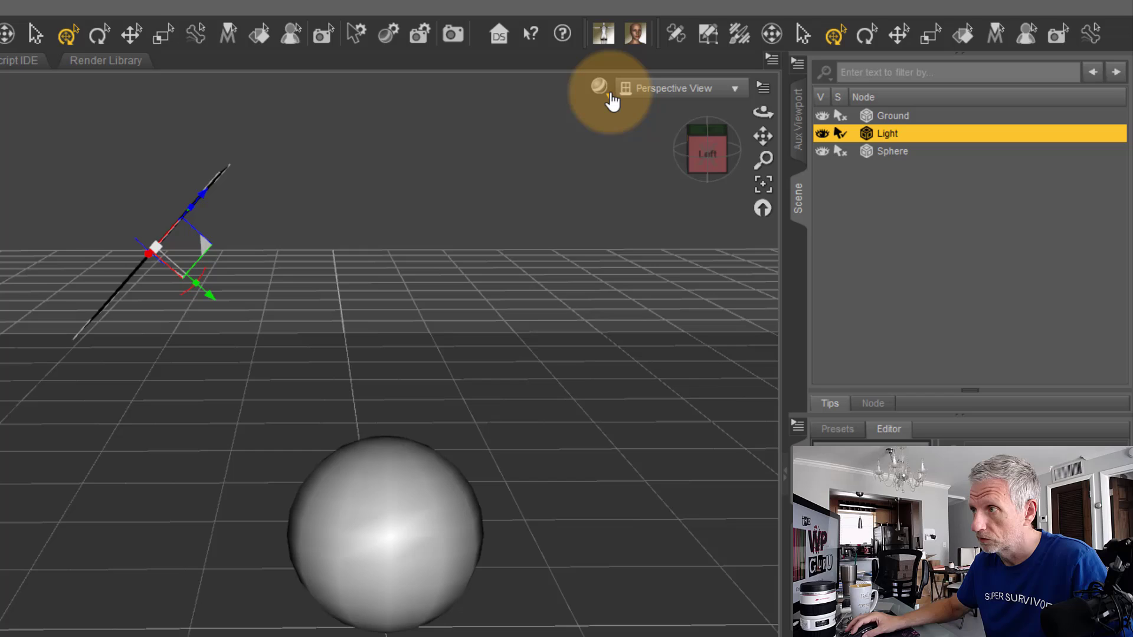
click(777, 71)
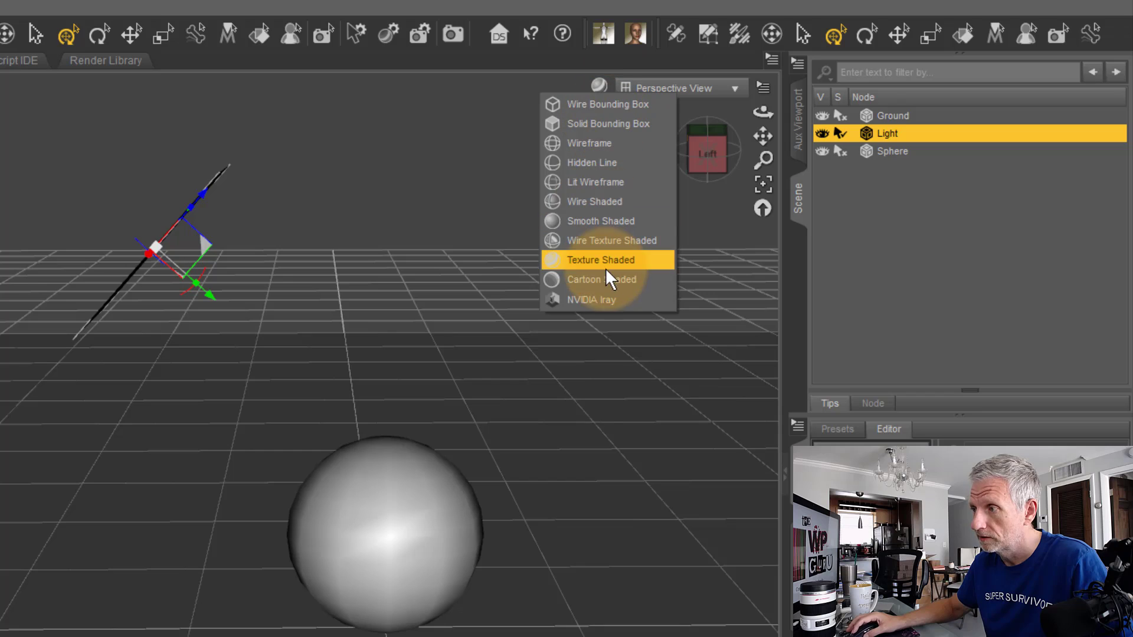
click(608, 299)
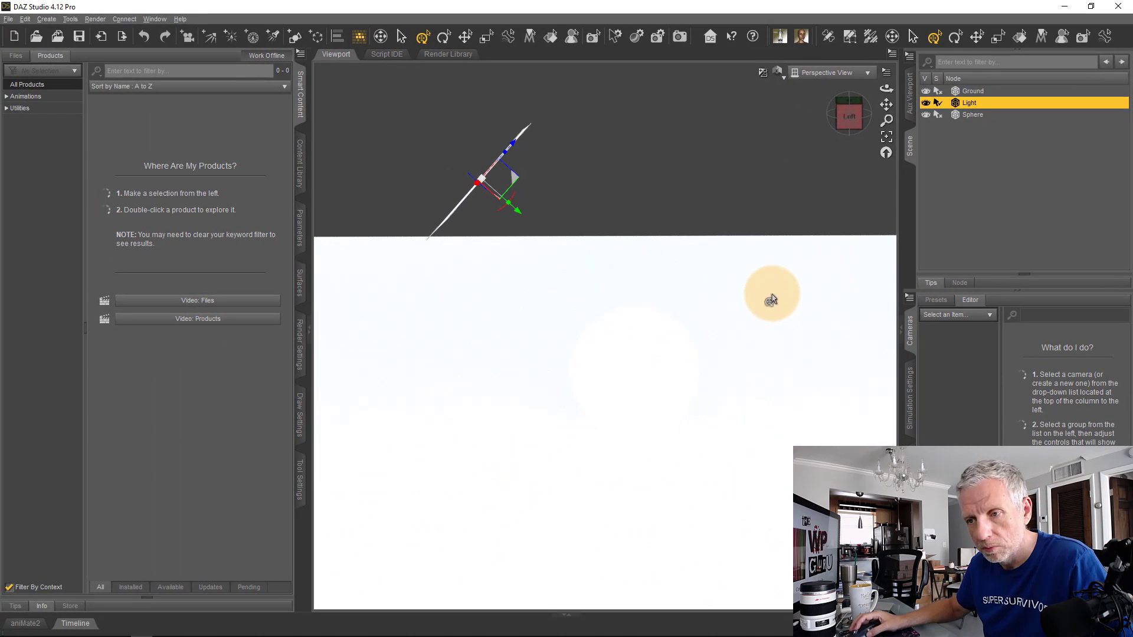
- Set the Environment Map value to 0 in the render environment settings
click(300, 353)
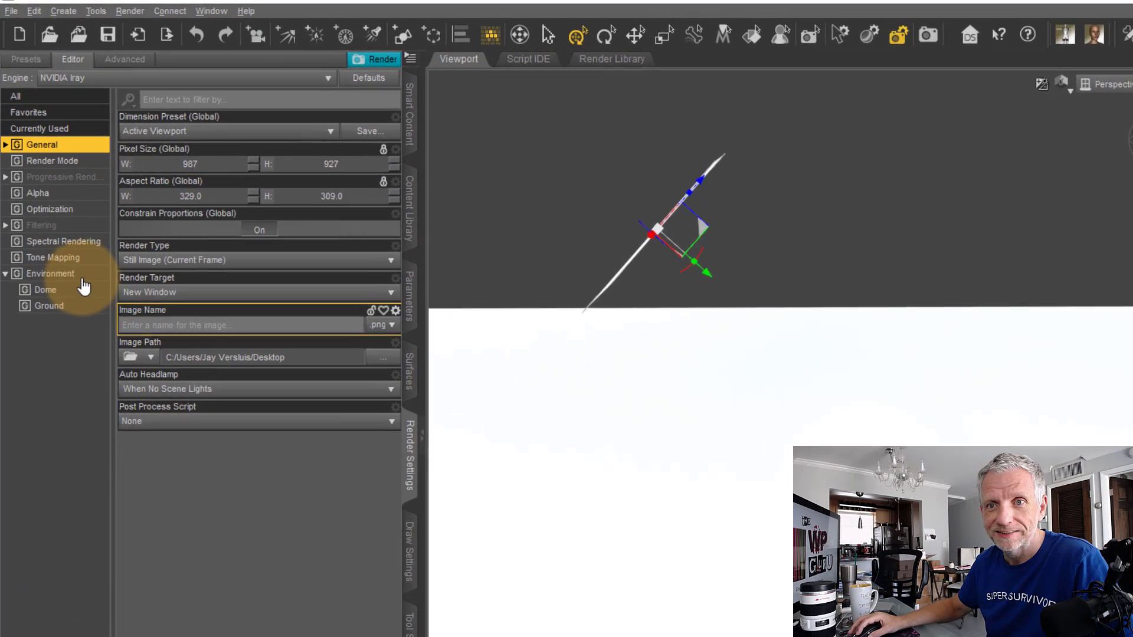
click(59, 214)
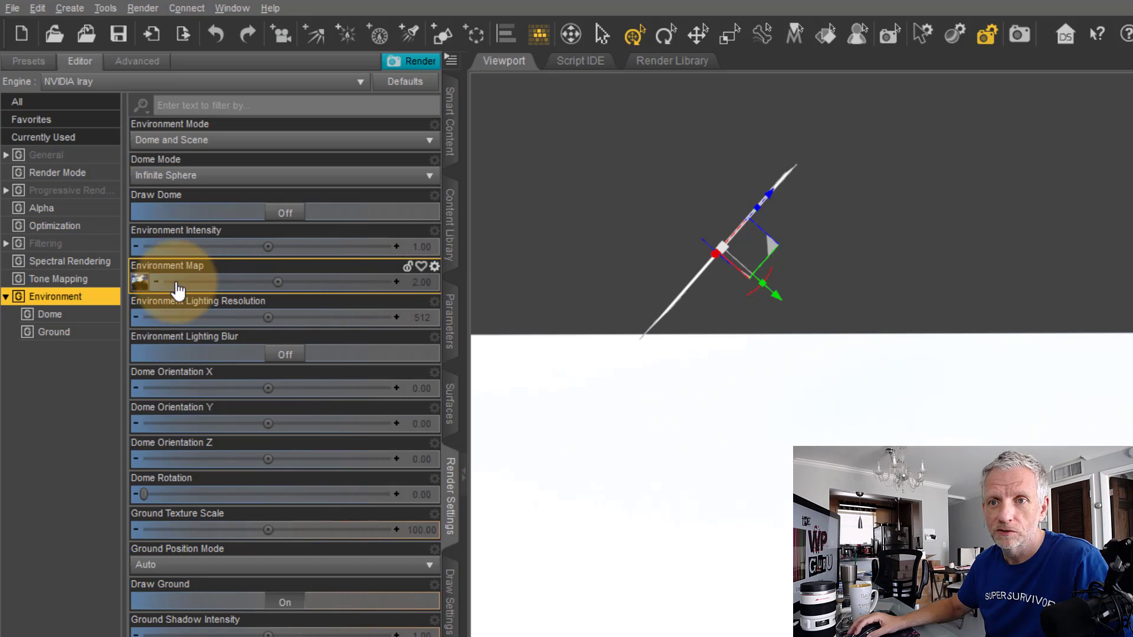
mouse_move(140, 289)
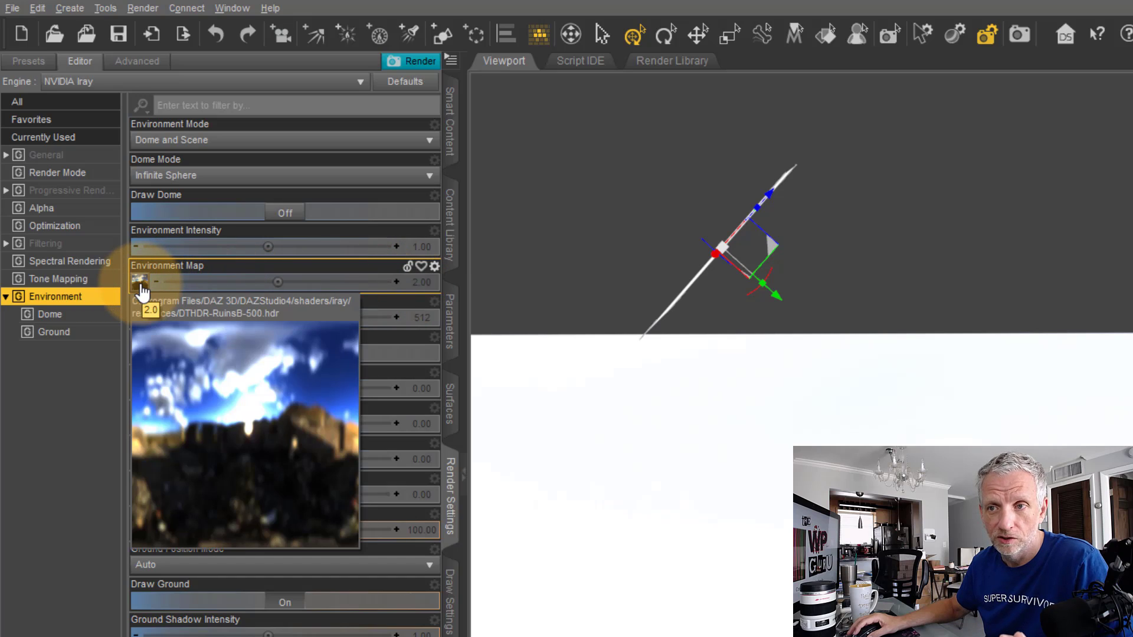
click(413, 281)
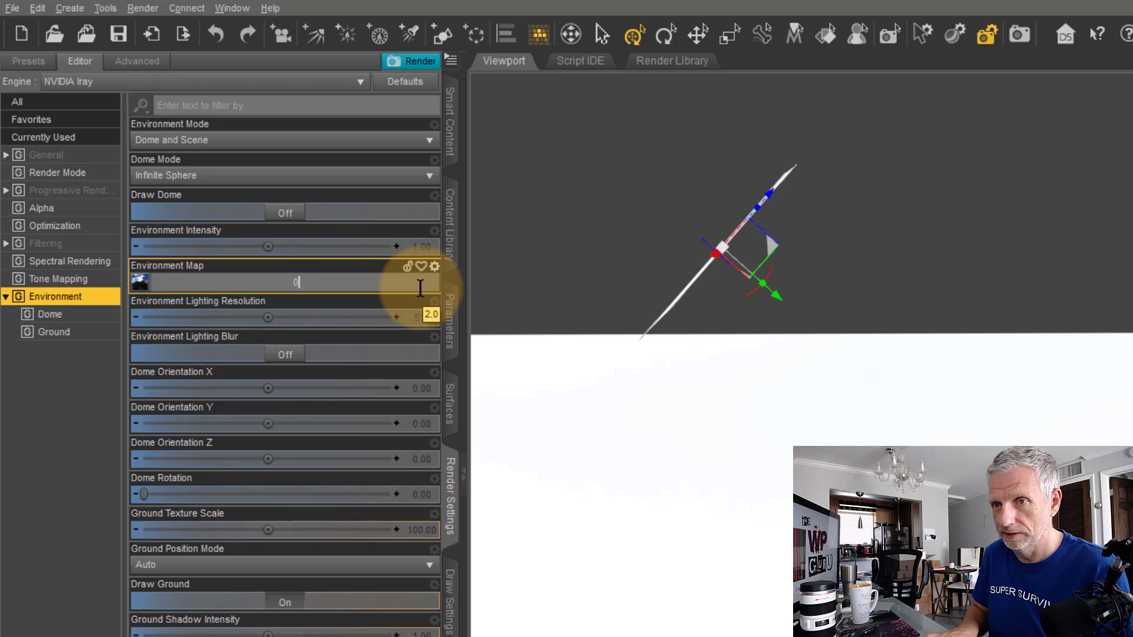
key(Return)
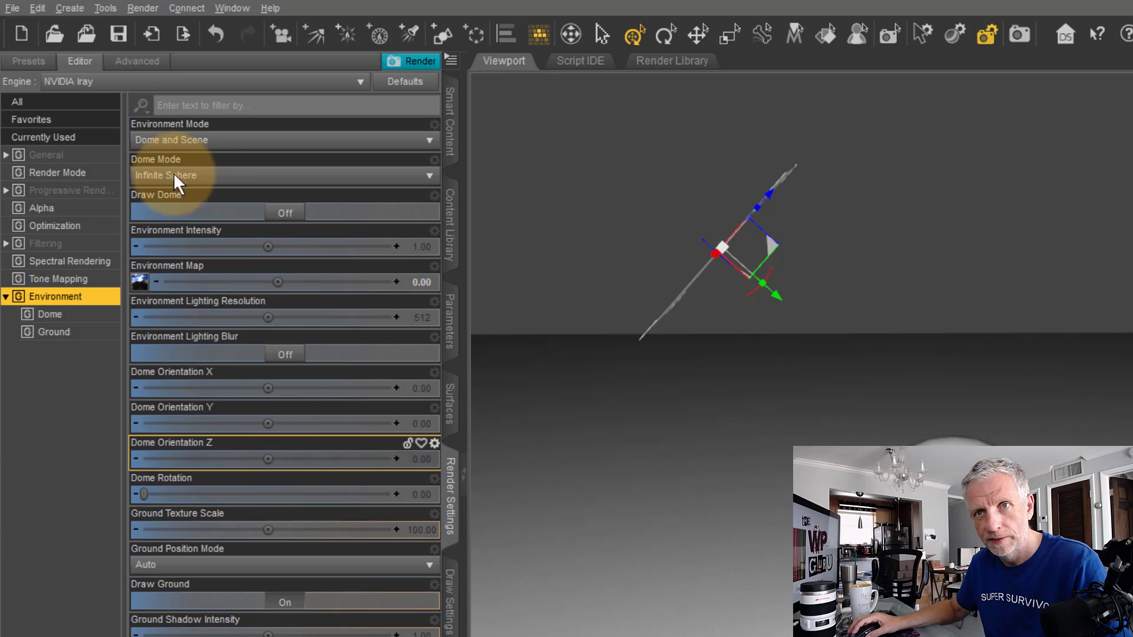
- Set the Auto Headlamp option to Never in the general render settings
click(89, 155)
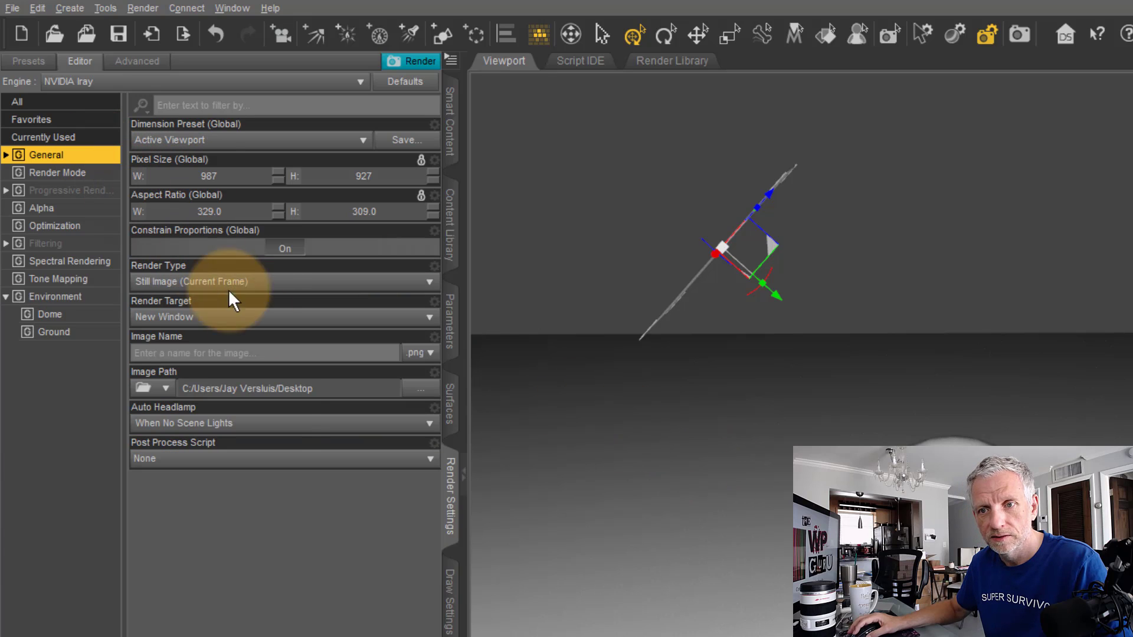
click(289, 425)
click(218, 441)
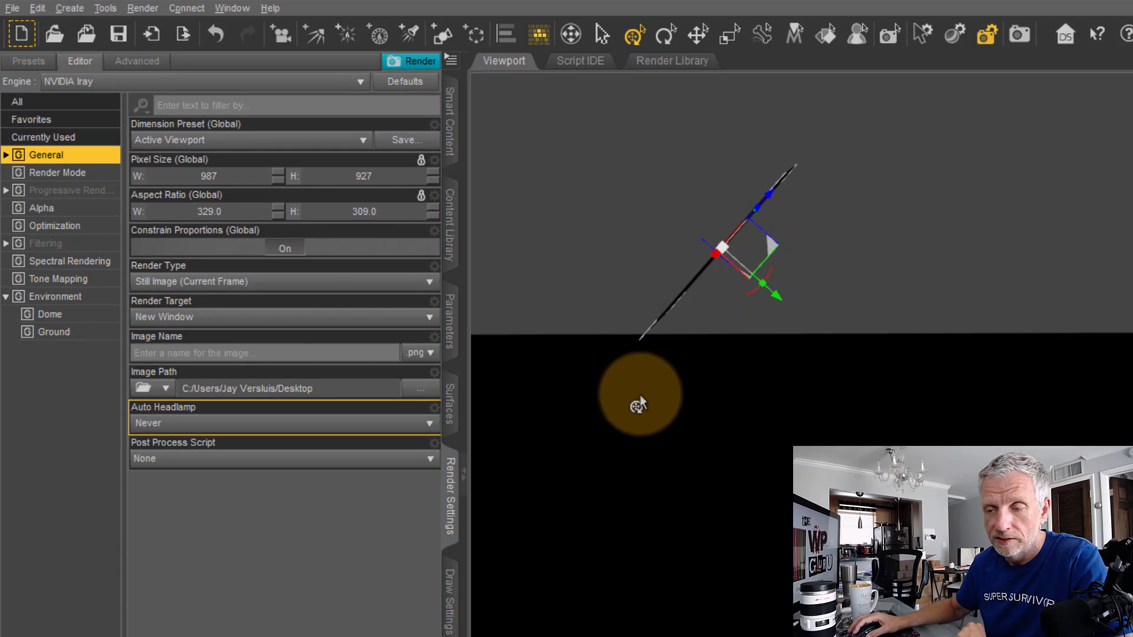
- Expand the Light plane's Default surface, look through its property groups, and bring up the Emission properties
click(452, 407)
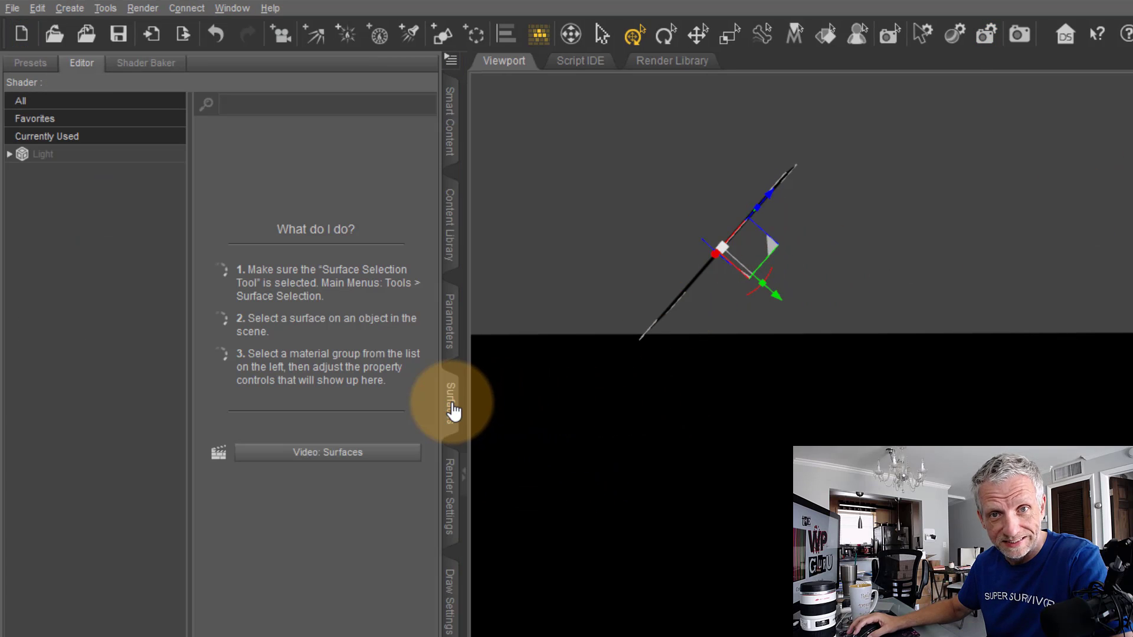
click(87, 155)
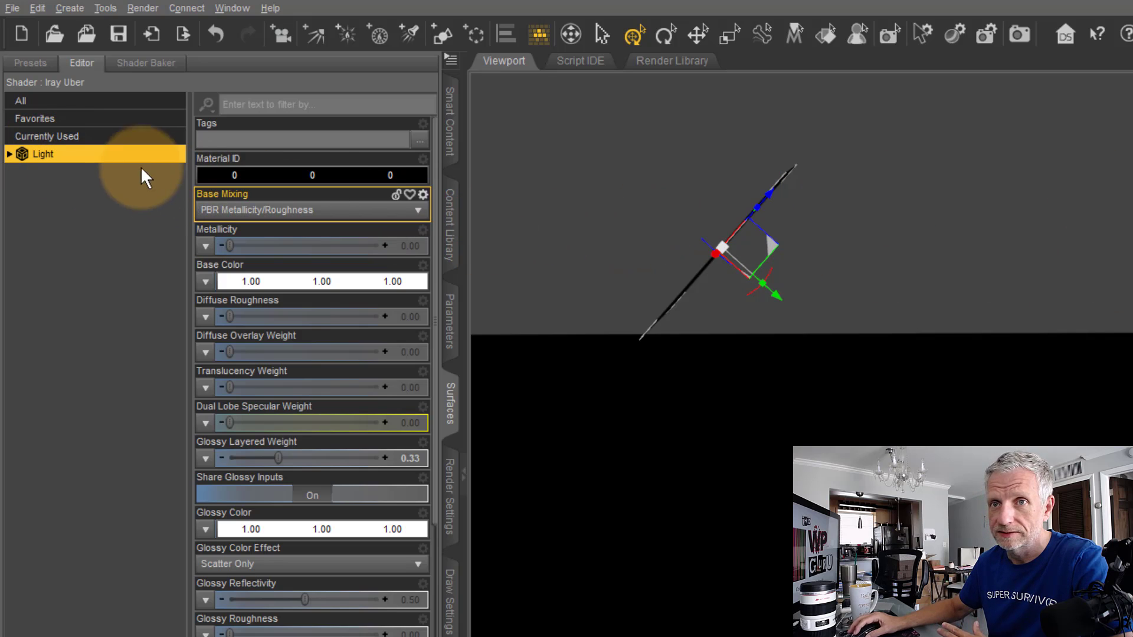
click(73, 159)
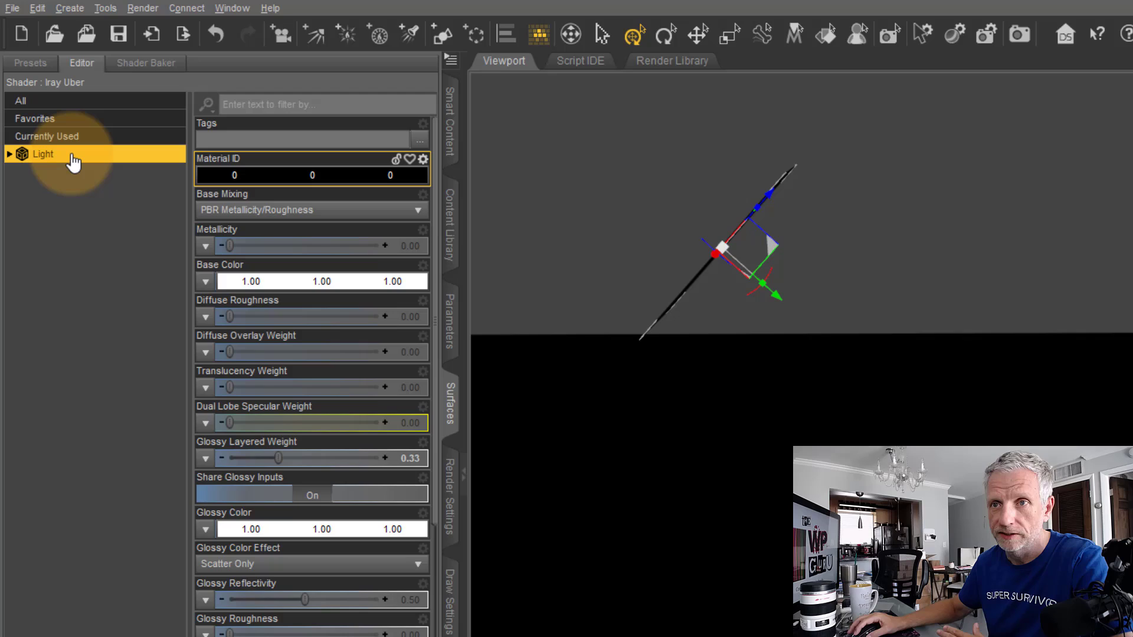
click(9, 156)
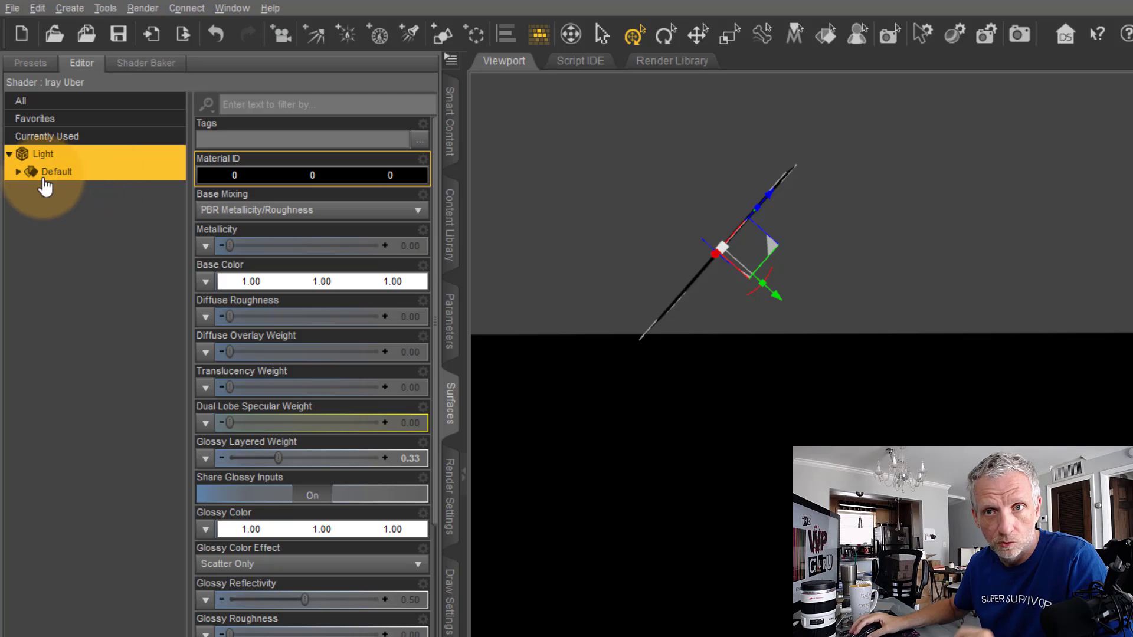
click(19, 172)
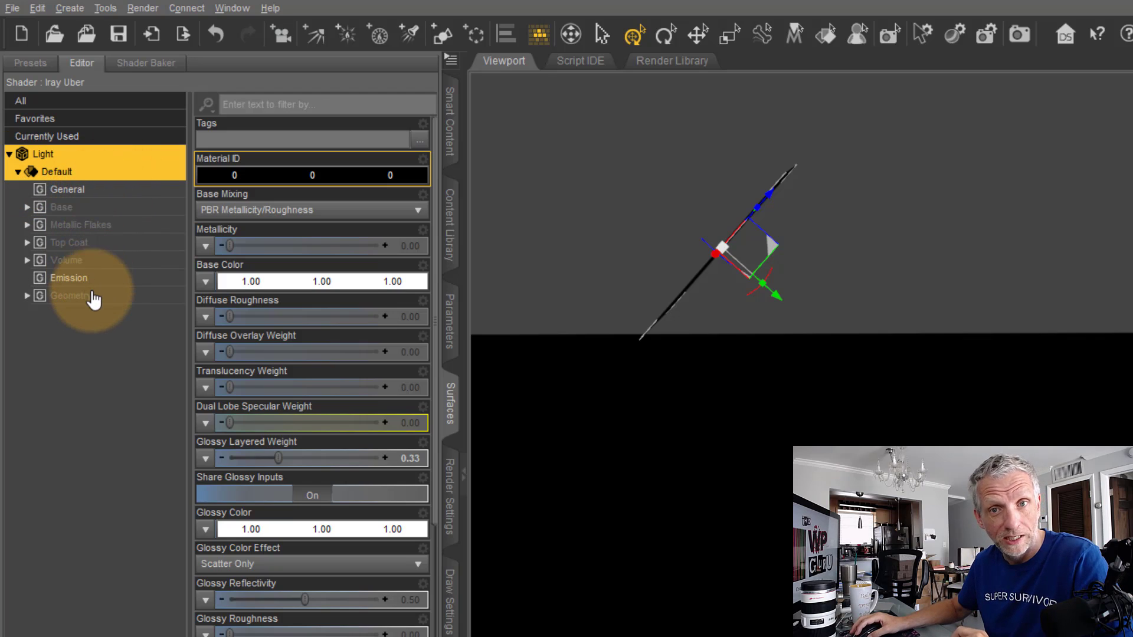
click(104, 193)
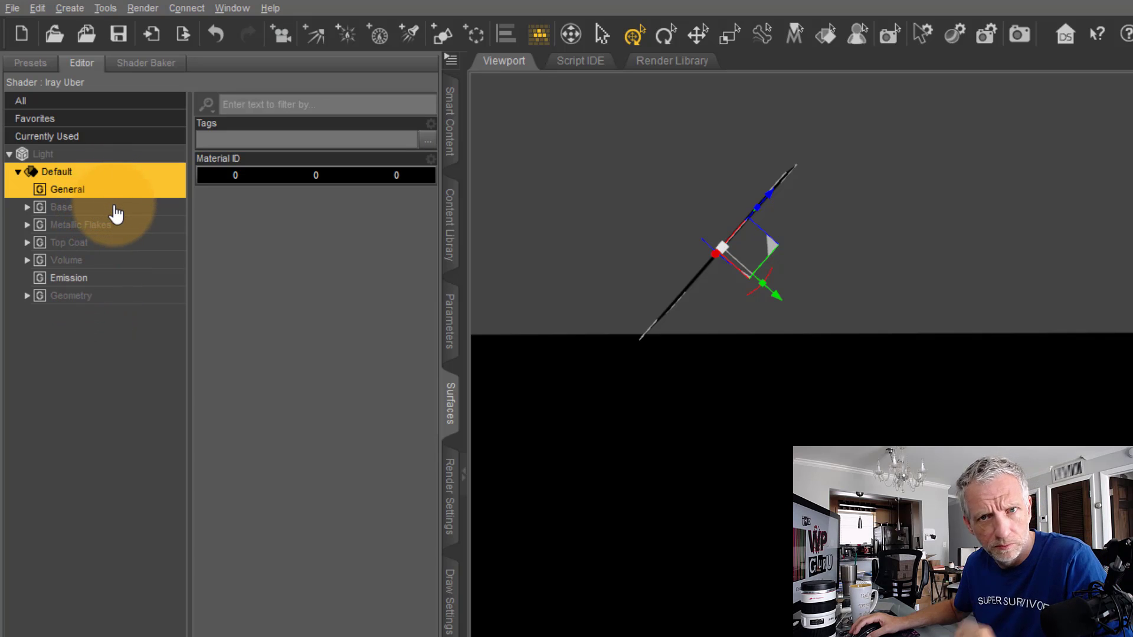
click(116, 209)
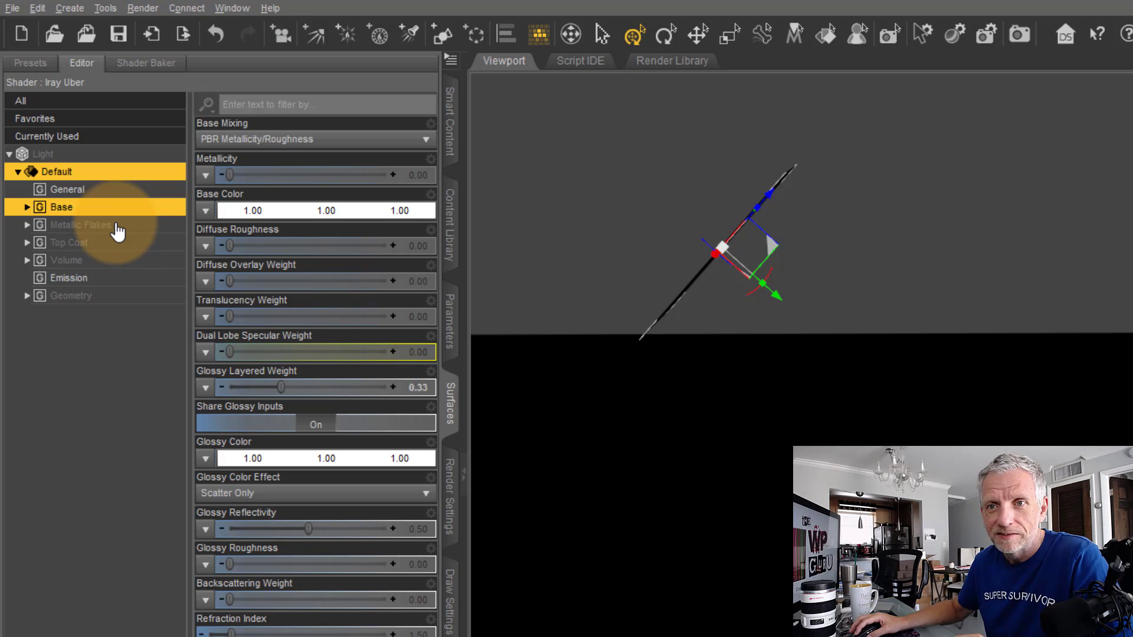
click(117, 228)
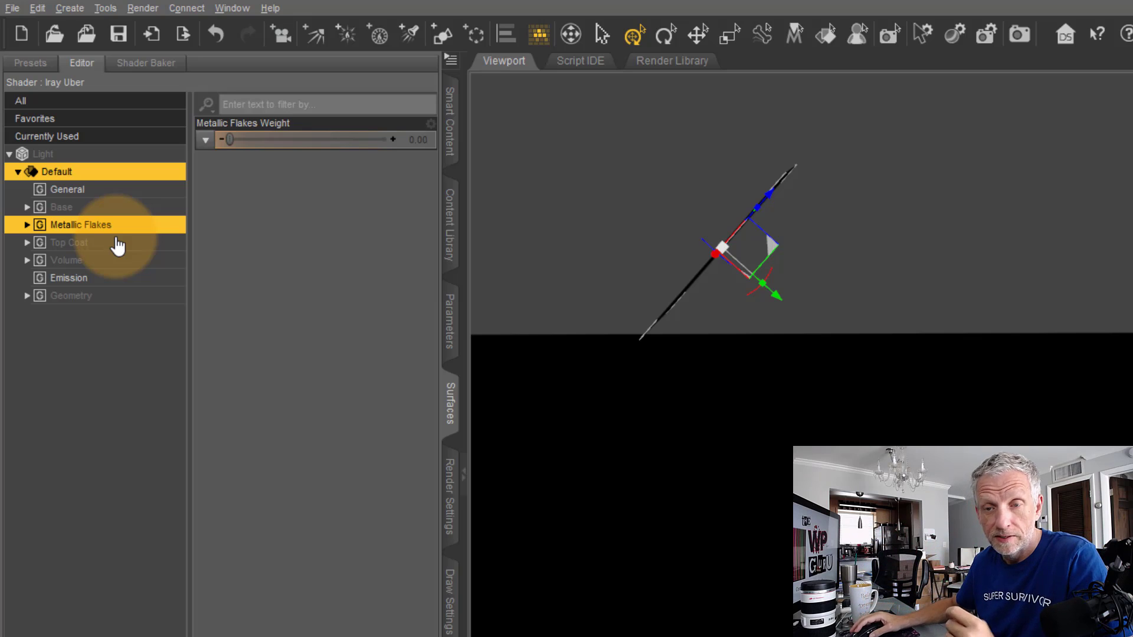
click(131, 278)
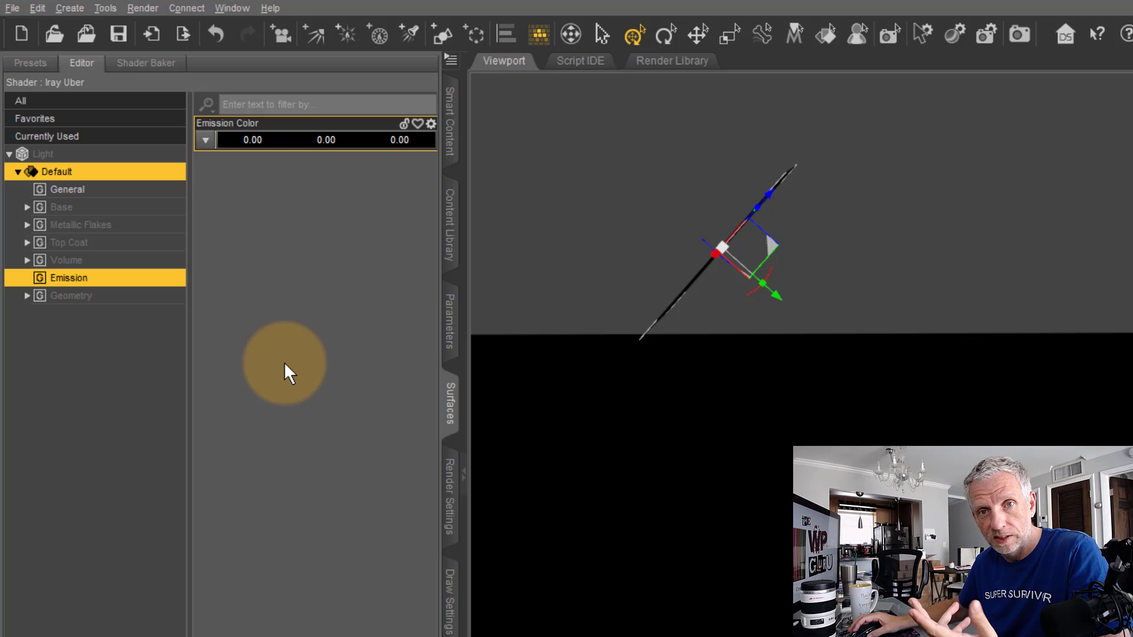
- Set the Light surface's Emission Color to white (1.00, 1.00, 1.00)
click(294, 142)
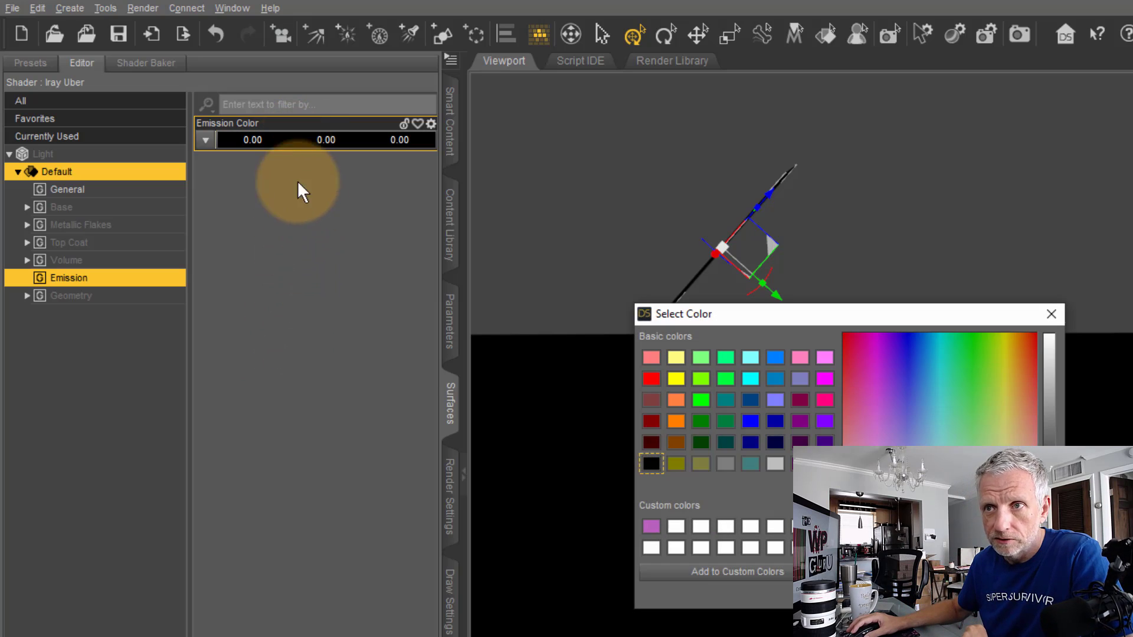
drag(848, 315, 731, 370)
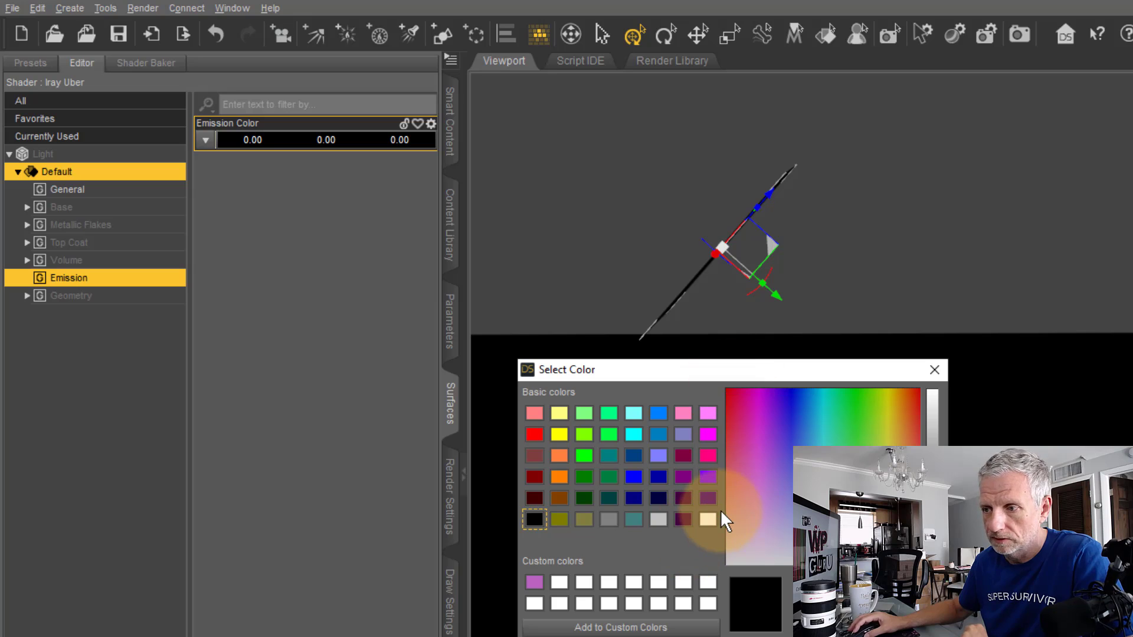
click(705, 520)
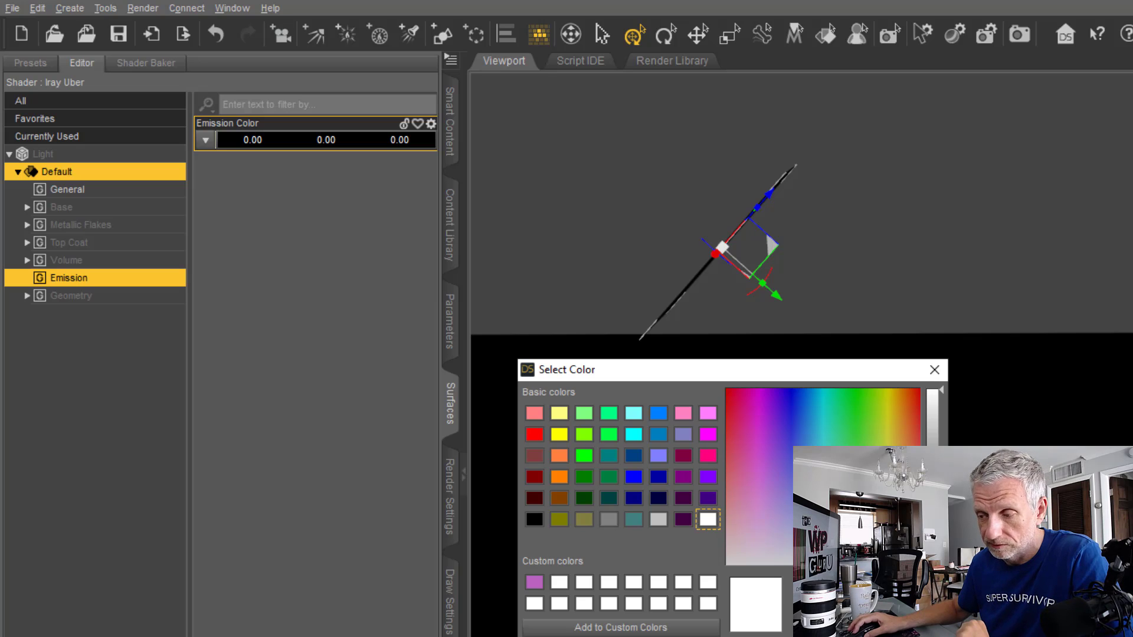
key(Return)
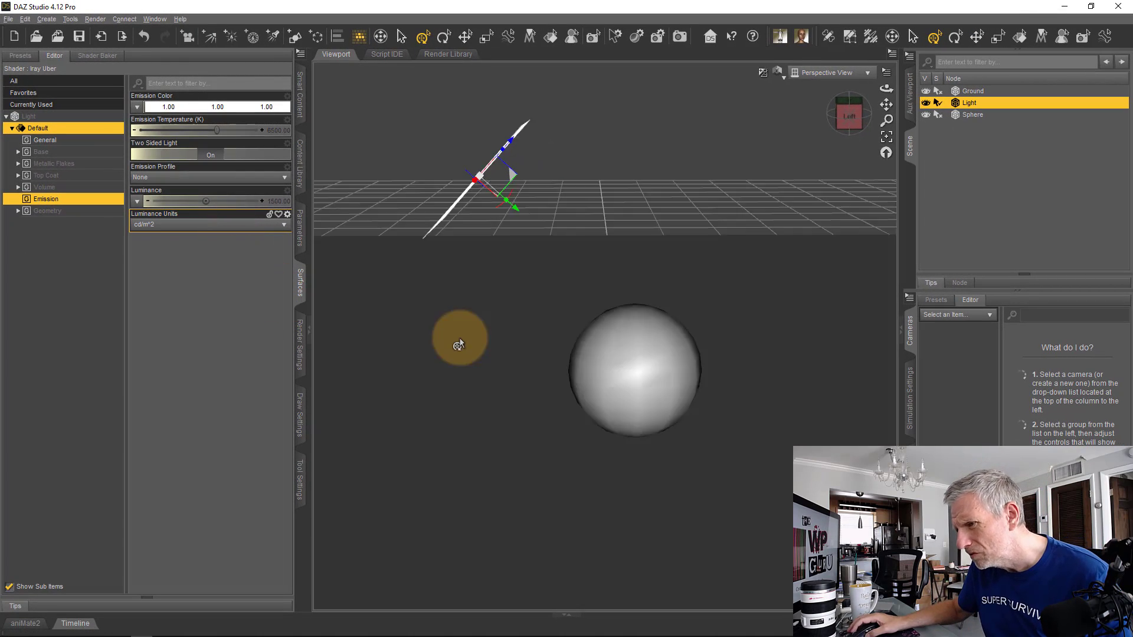
- Try raising the Light surface's Luminance to about 314387.94 cd/m^2, and reset it to its default
scroll(459, 339, up, 3)
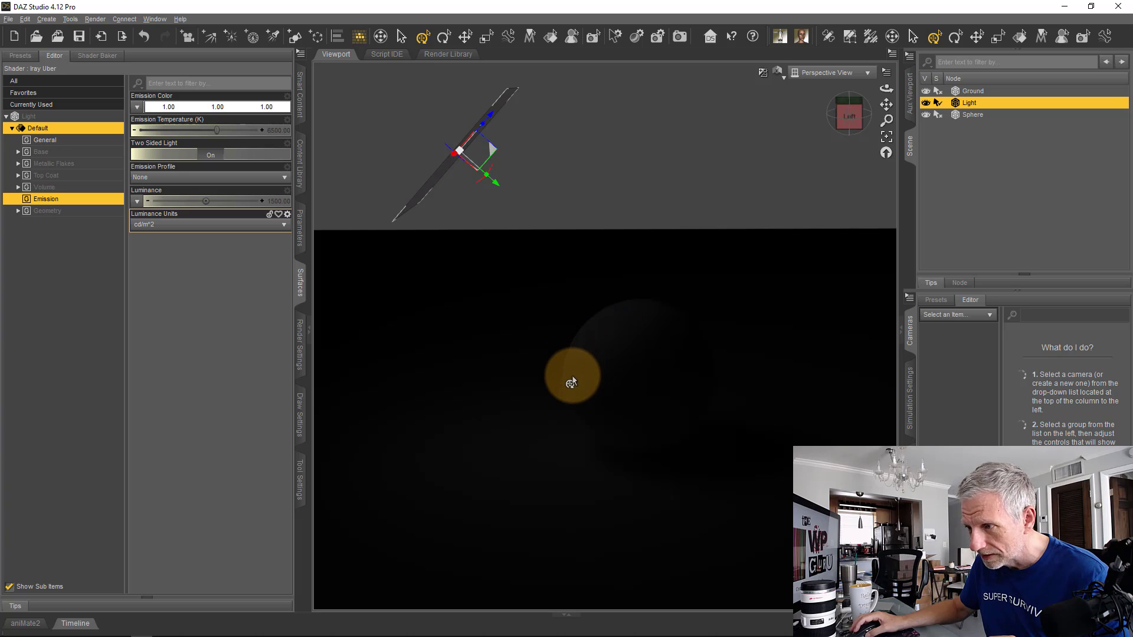
alt+drag(510, 335, 505, 328)
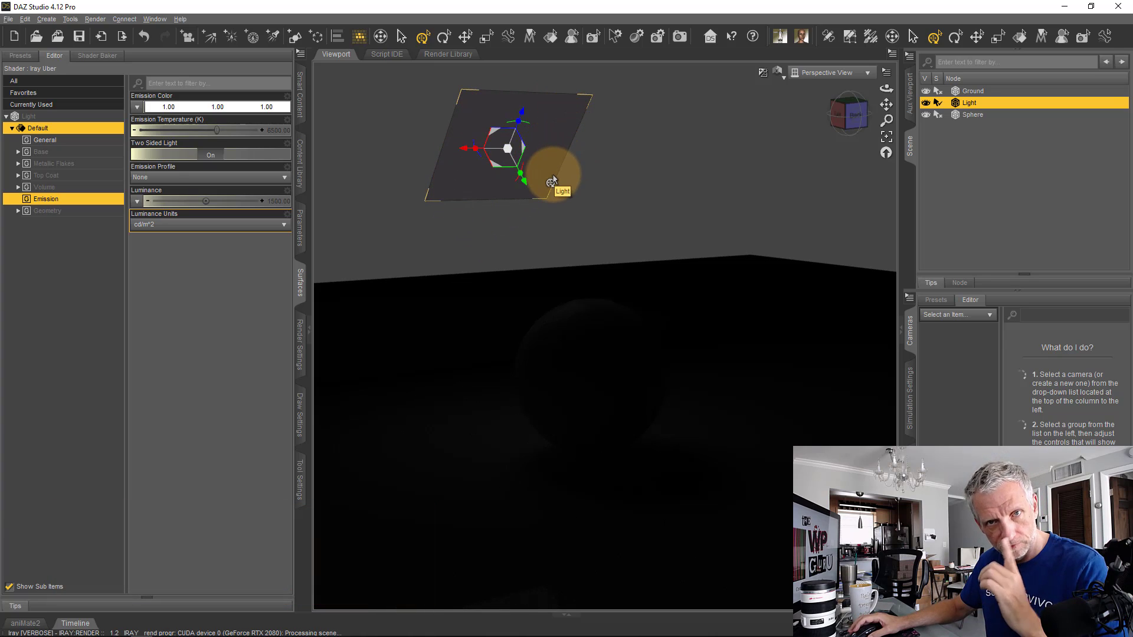
alt+drag(474, 307, 445, 300)
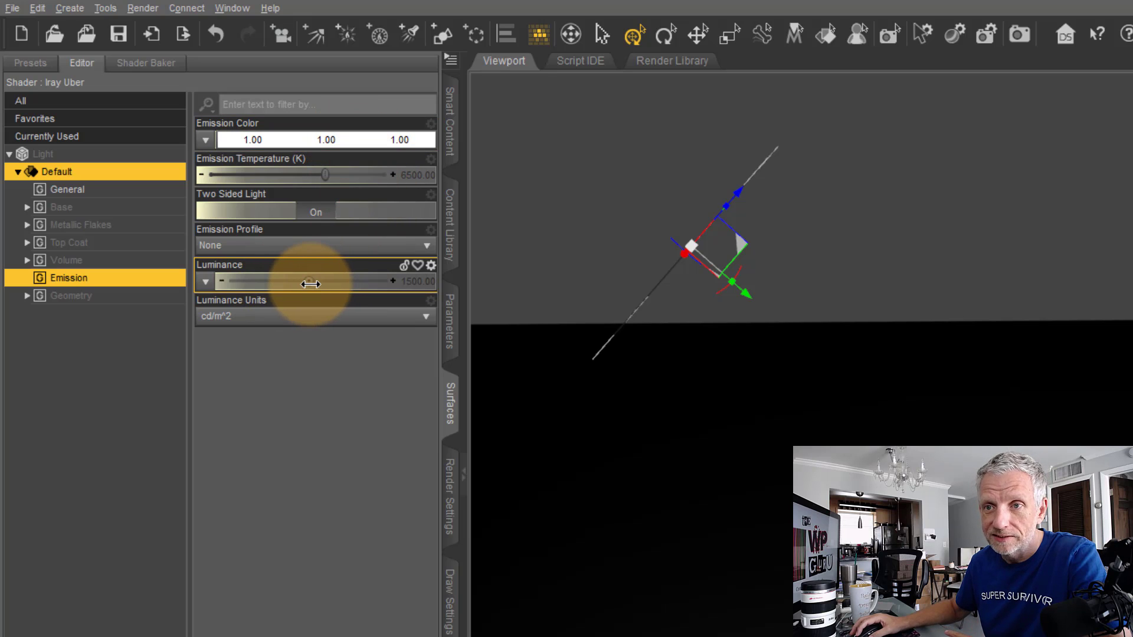
drag(311, 284, 332, 285)
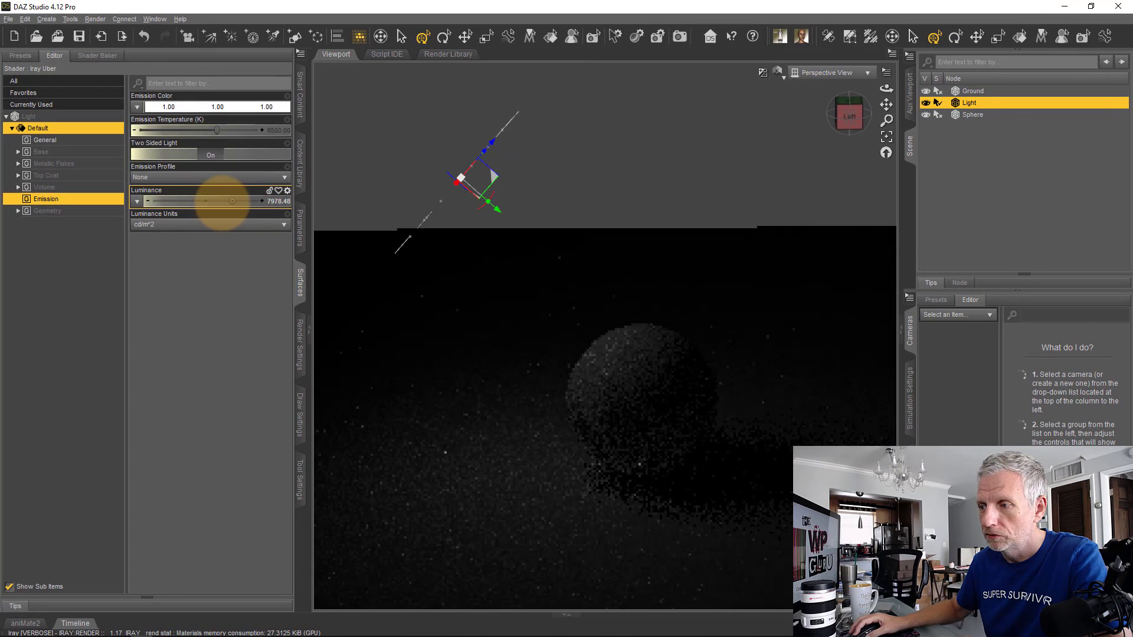
drag(222, 205, 197, 295)
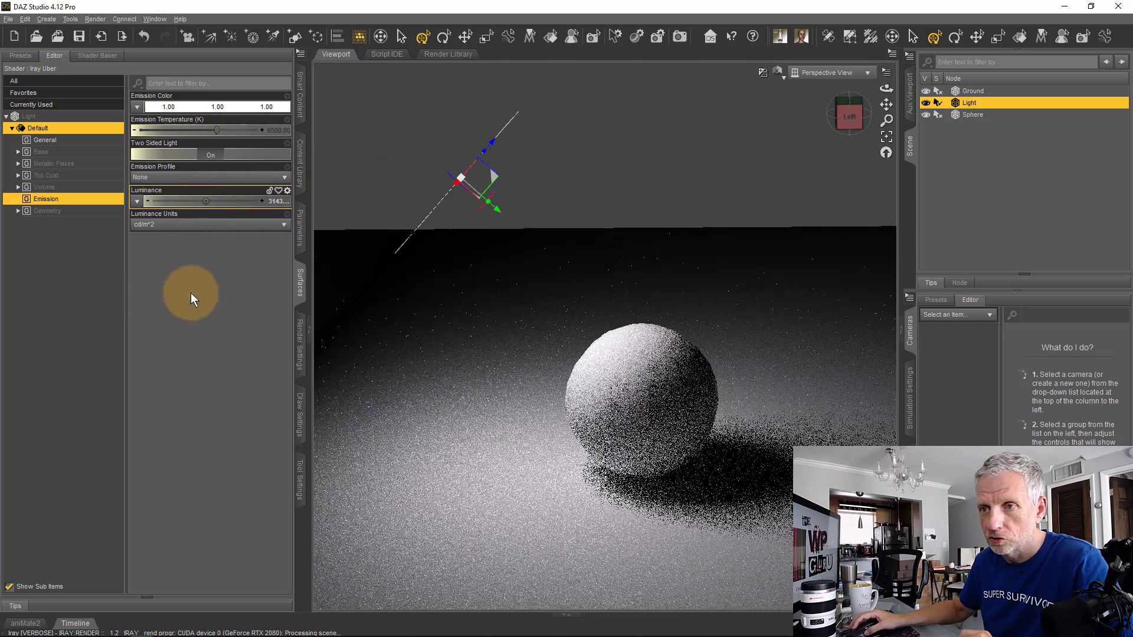
click(277, 202)
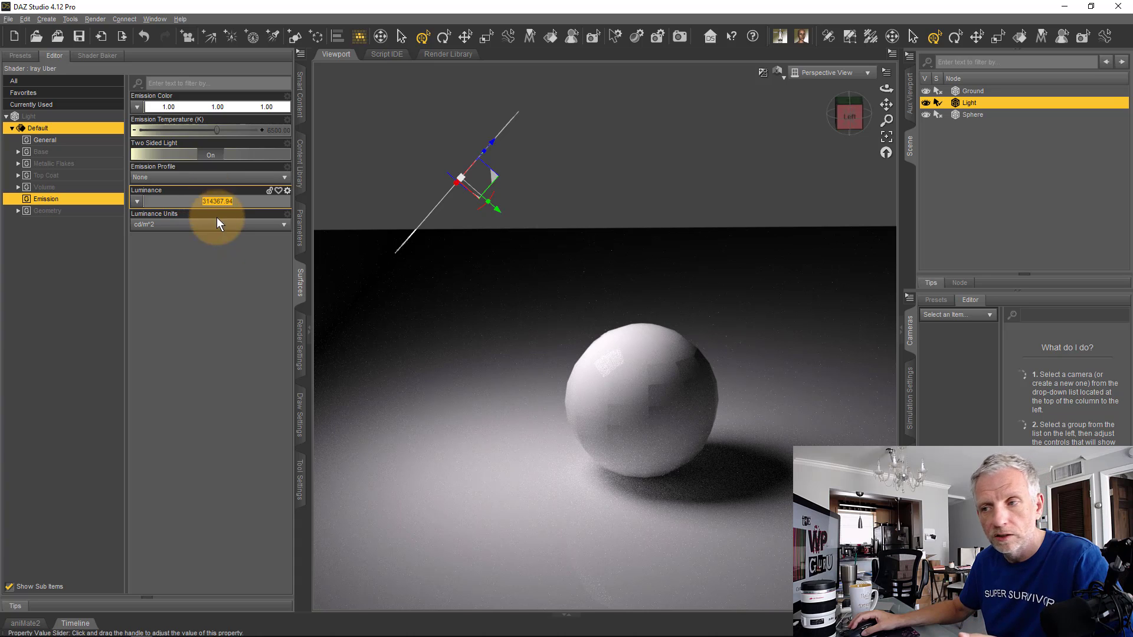
click(220, 277)
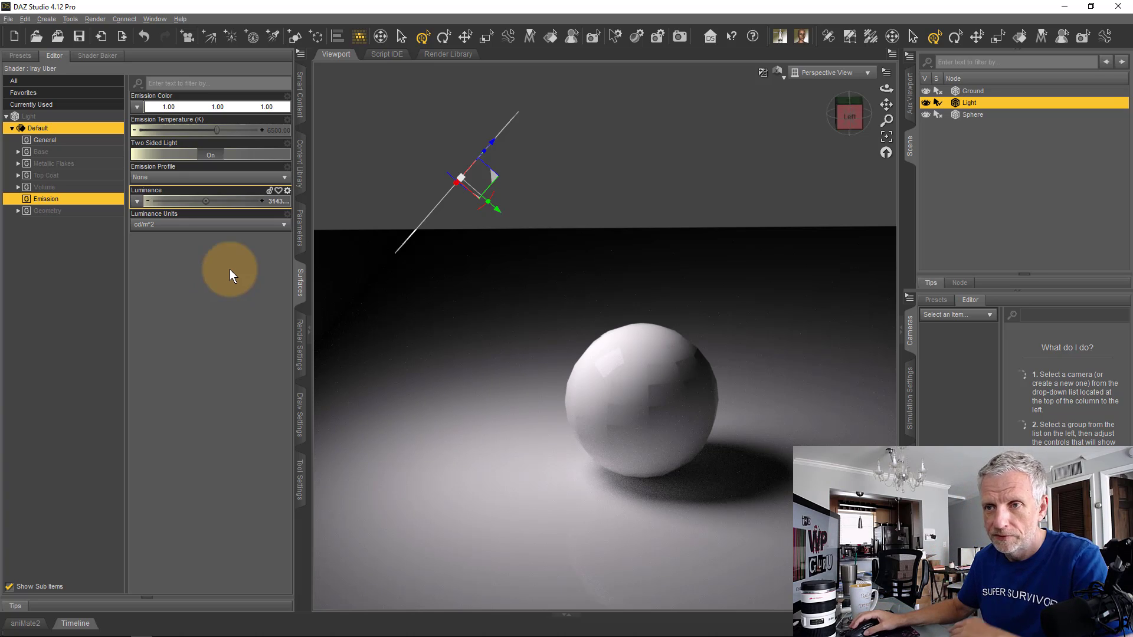
click(287, 190)
click(299, 253)
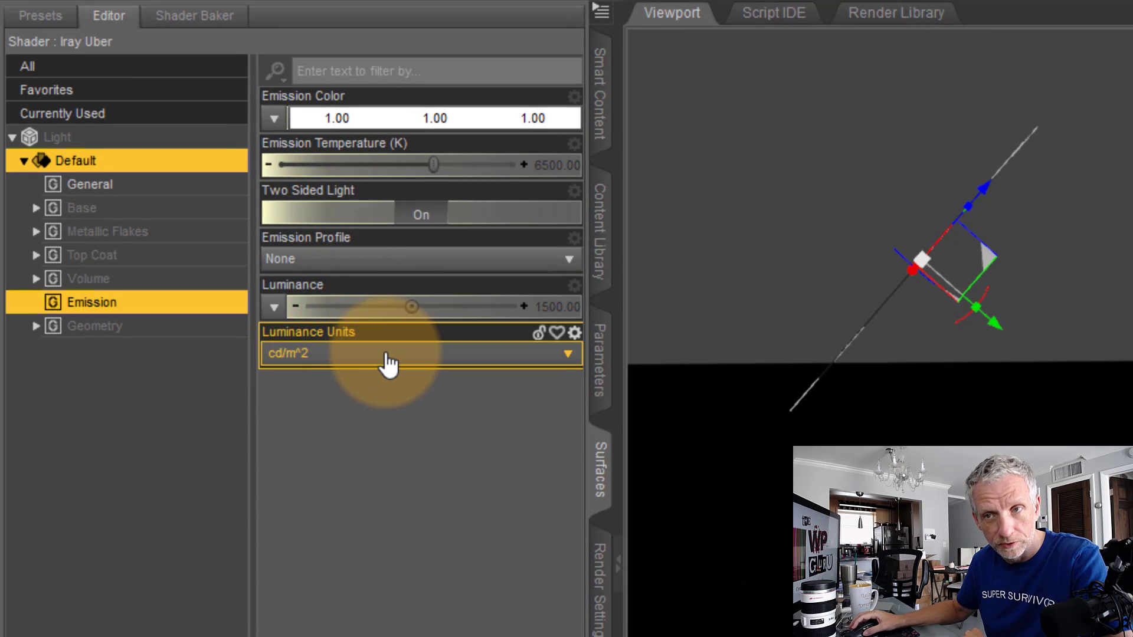
- Change the Light surface's Luminance Units to W and set its Luminous Efficacy to 100 lm/W
click(510, 355)
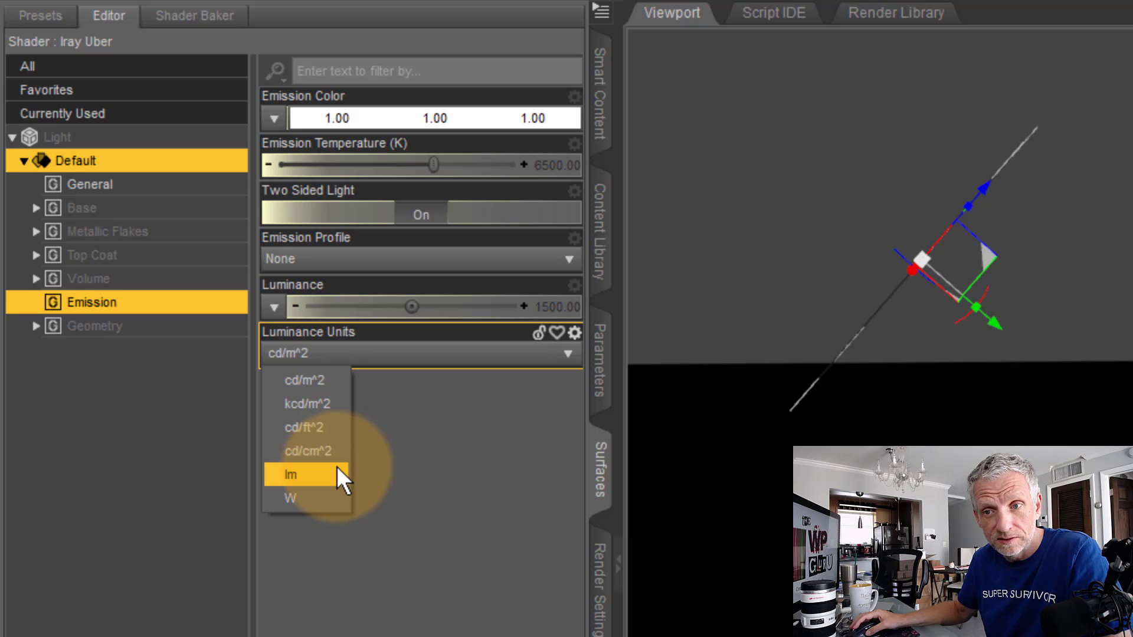
click(341, 500)
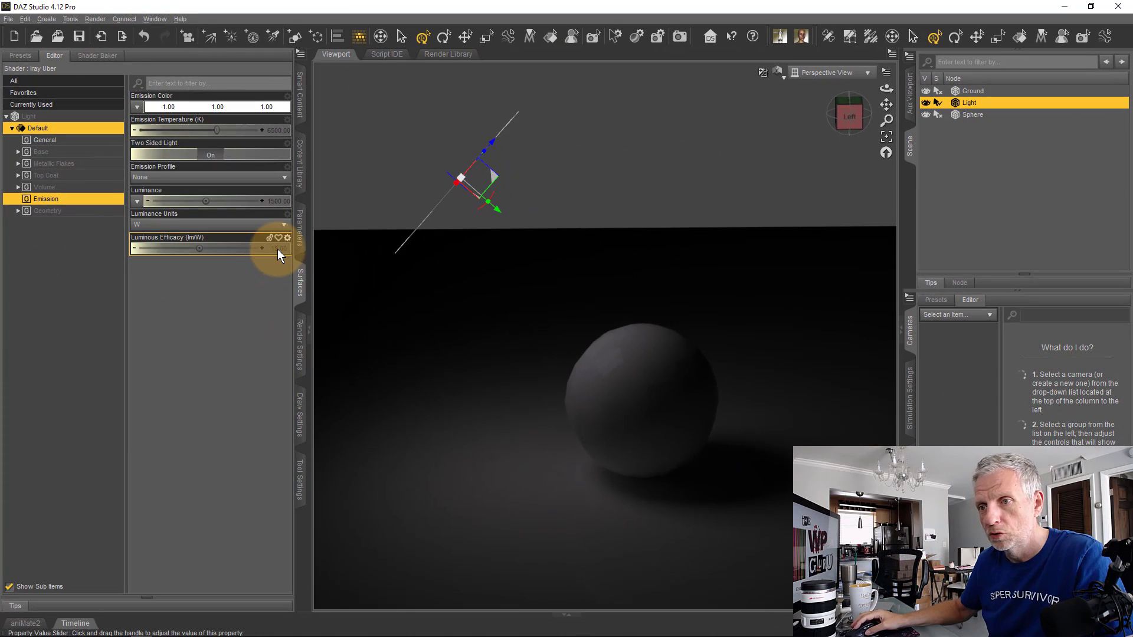
click(277, 249)
text(100)
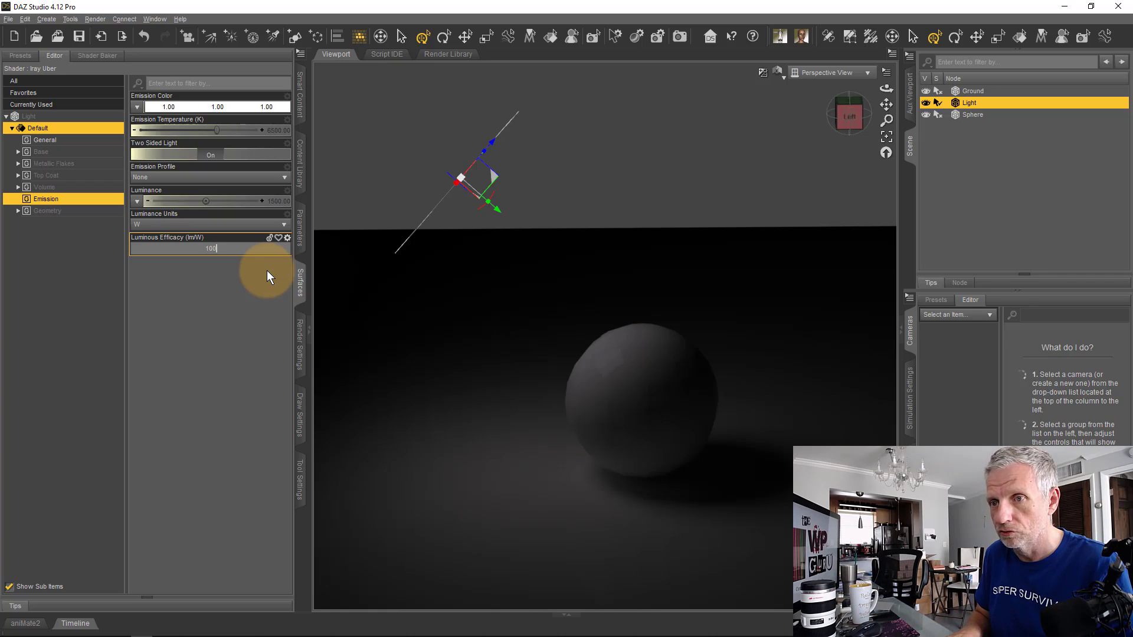
key(Return)
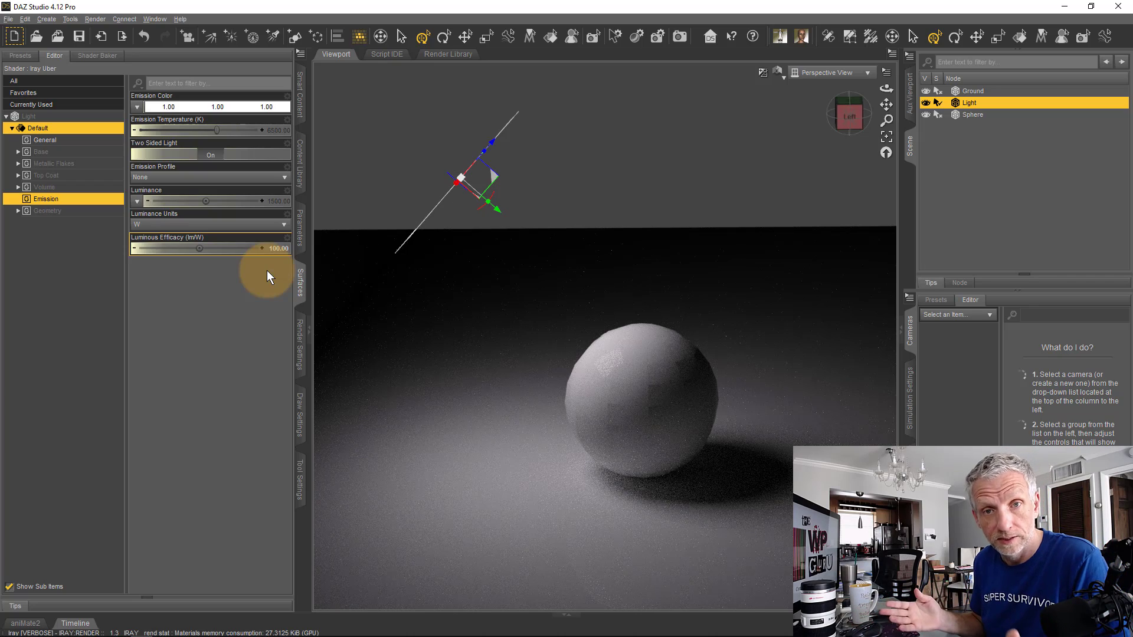
- Try a Luminous Efficacy of 500 lm/W on the Light surface, and return it to 100 lm/W
click(277, 248)
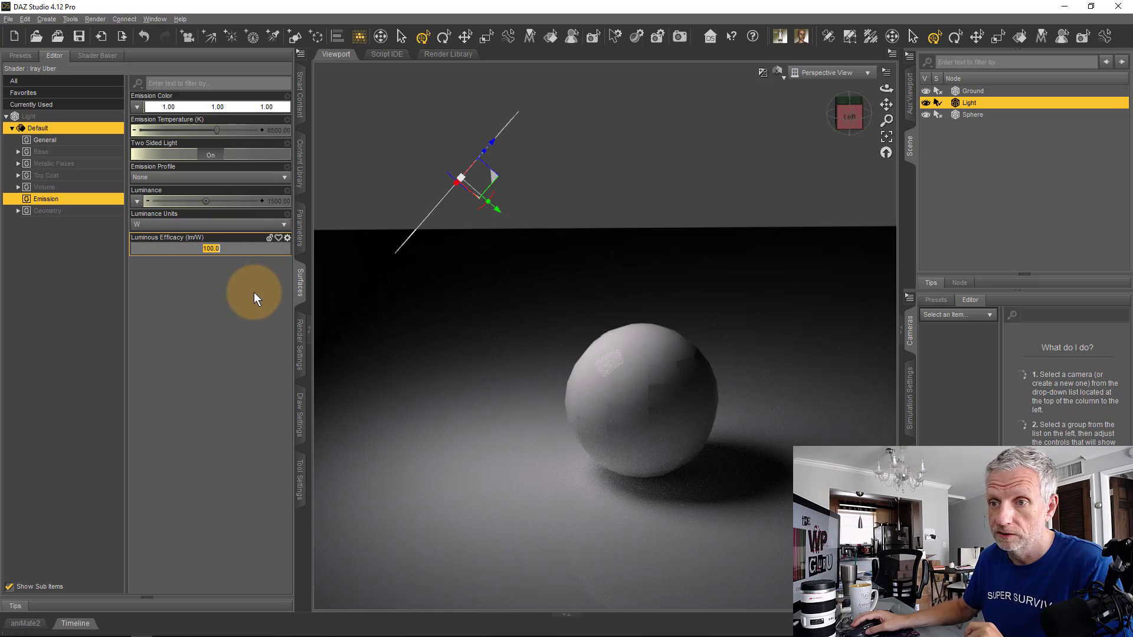
text(500)
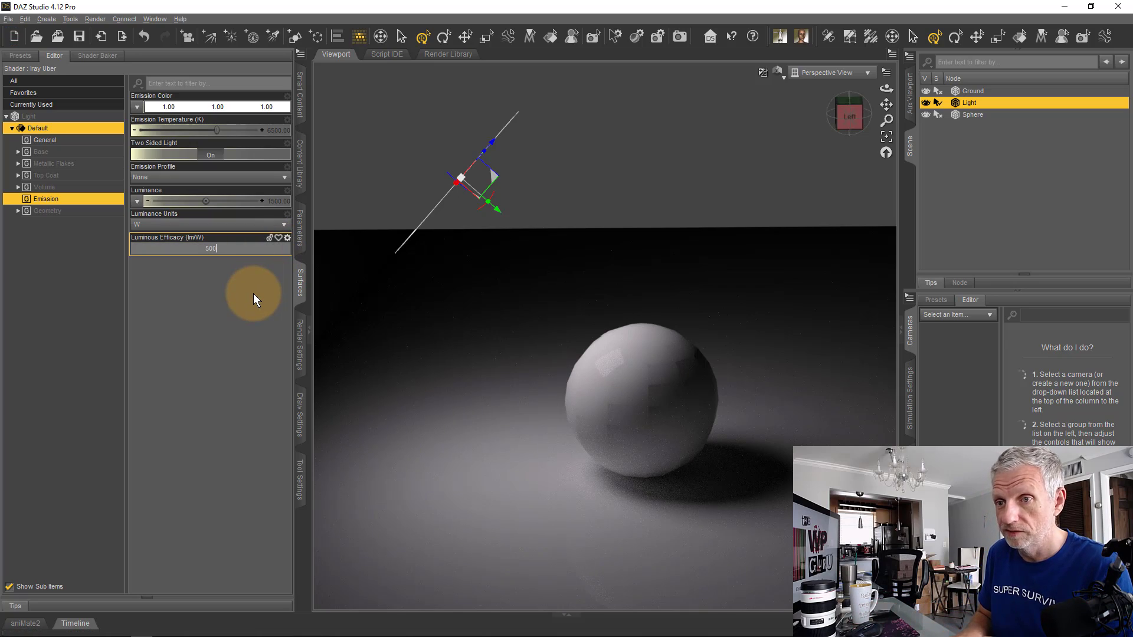
key(Return)
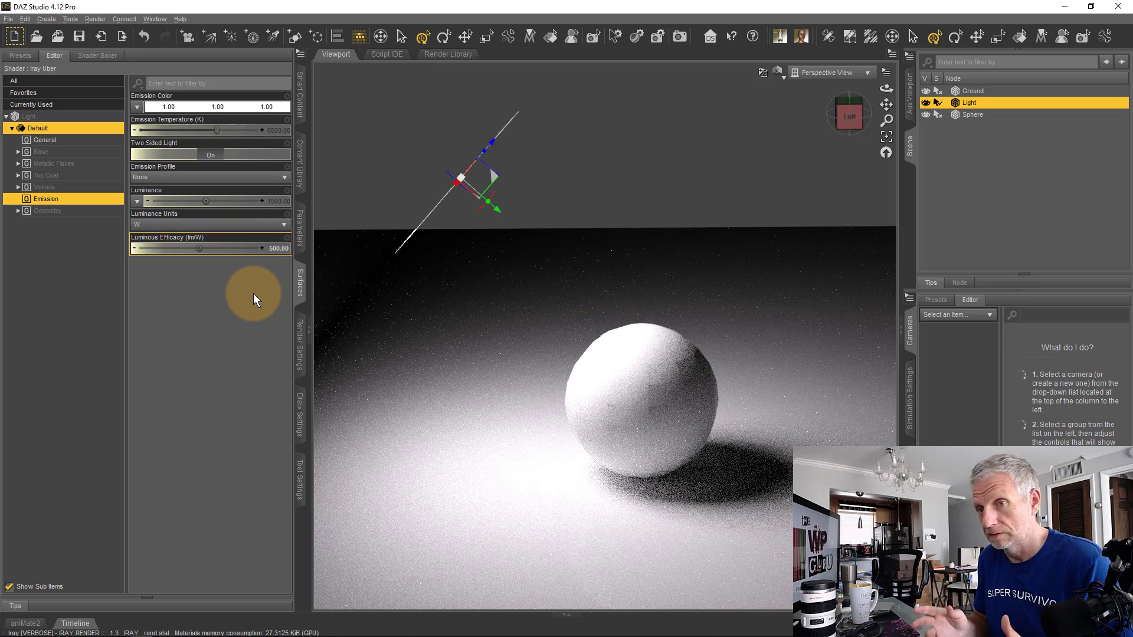
click(272, 249)
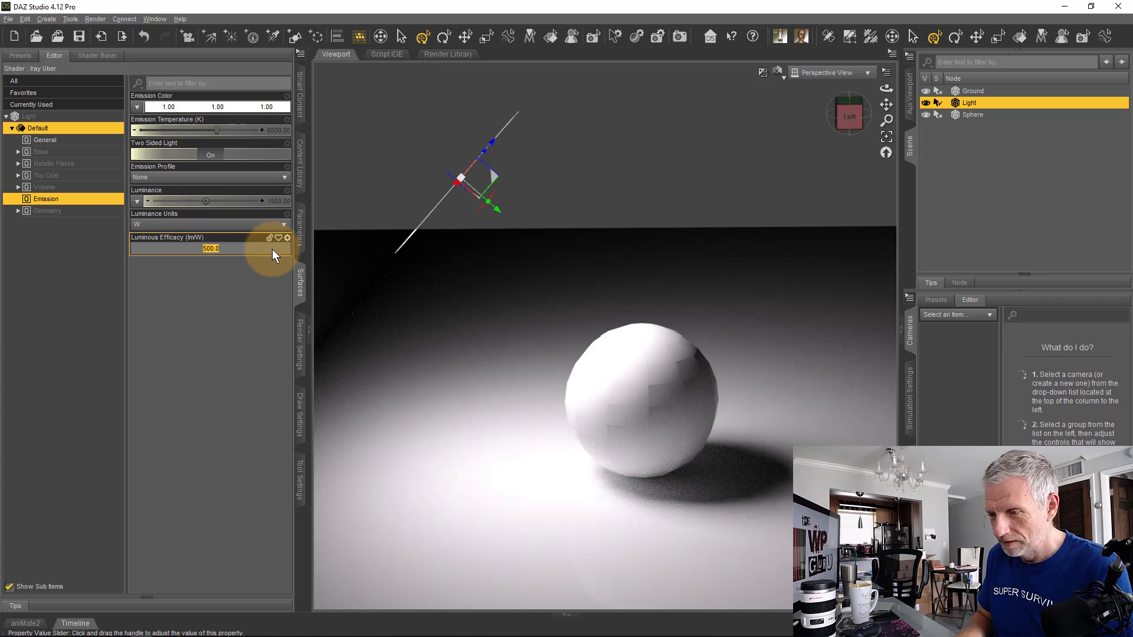
text(100)
key(Return)
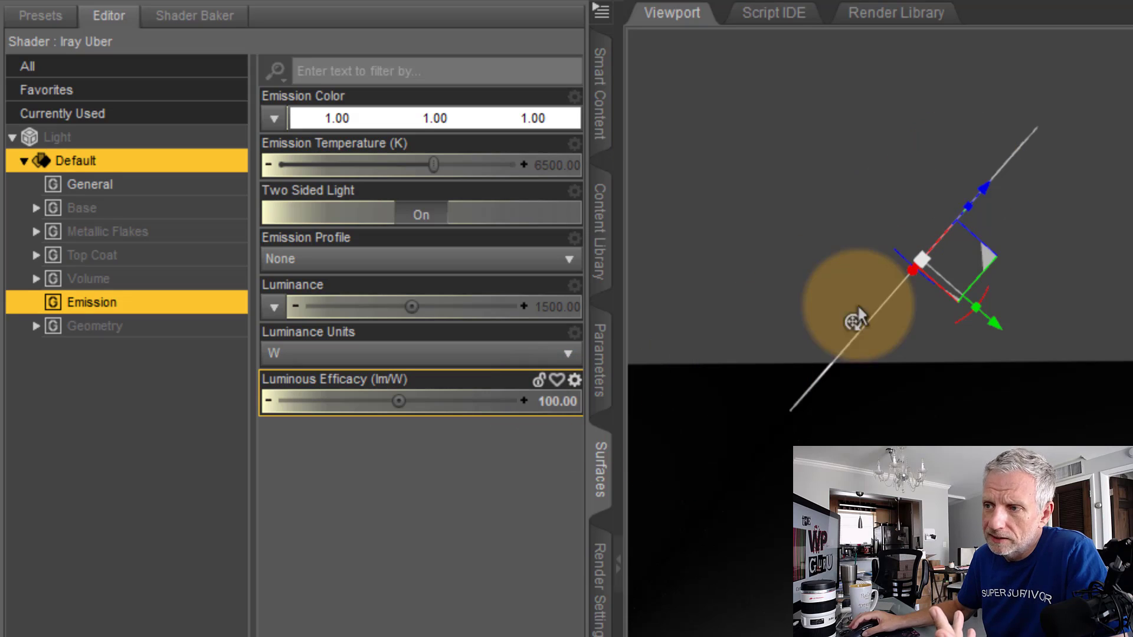
- Raise the Light surface's Luminance well above its default to brighten the light on the sphere and ground
alt+drag(767, 596, 737, 633)
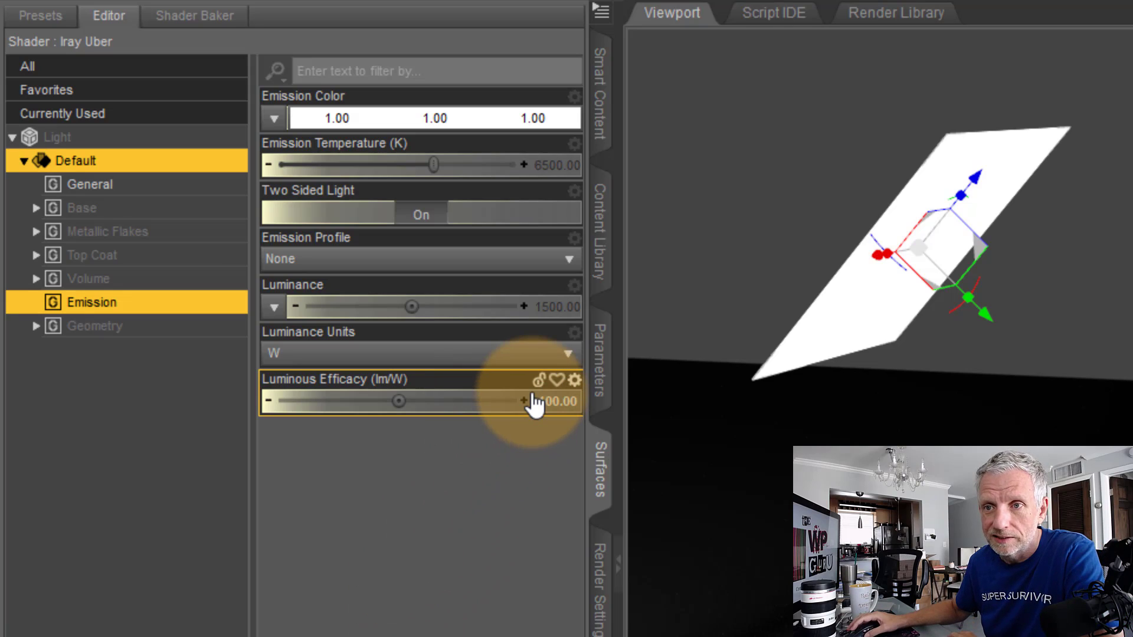
mouse_move(418, 307)
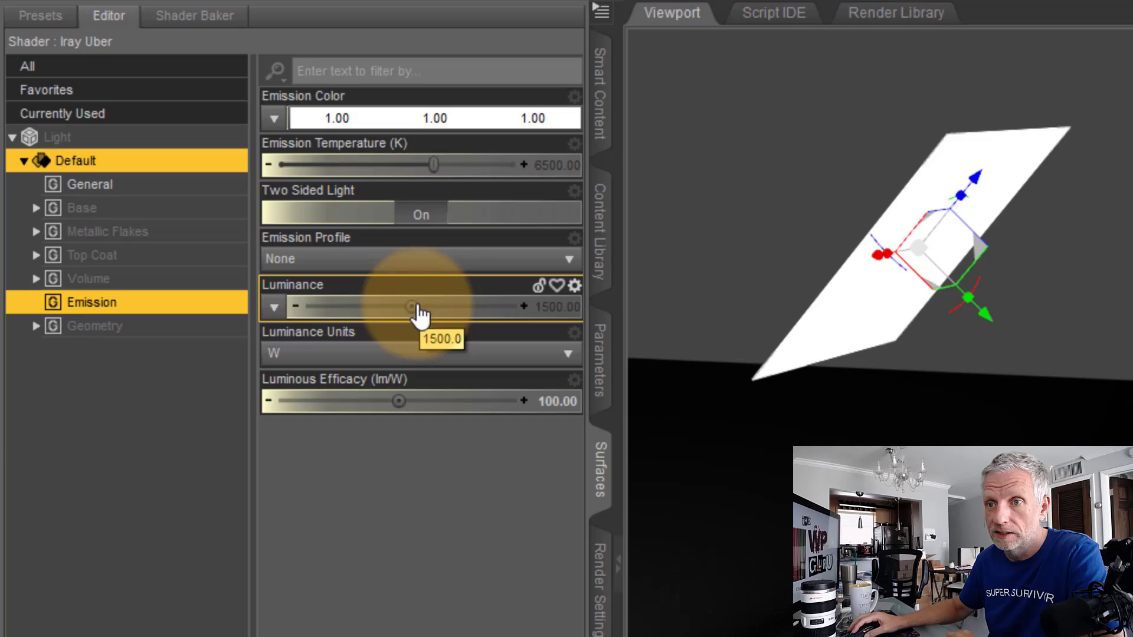
drag(417, 307, 460, 307)
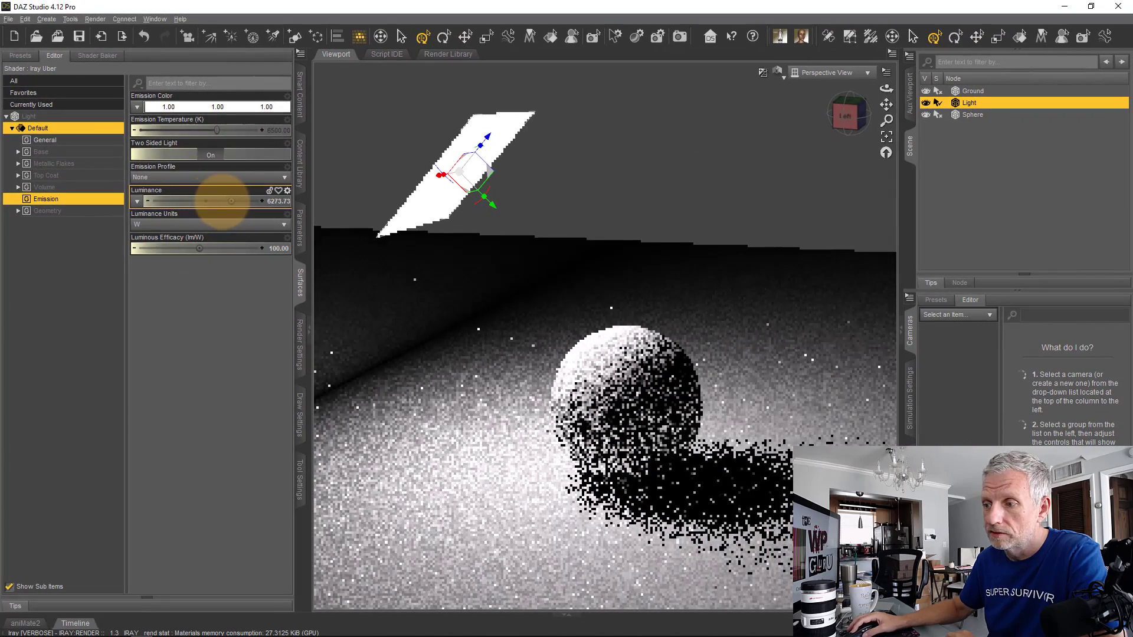
mouse_move(223, 200)
mouse_down()
mouse_move(170, 203)
mouse_move(235, 202)
mouse_move(207, 202)
mouse_up()
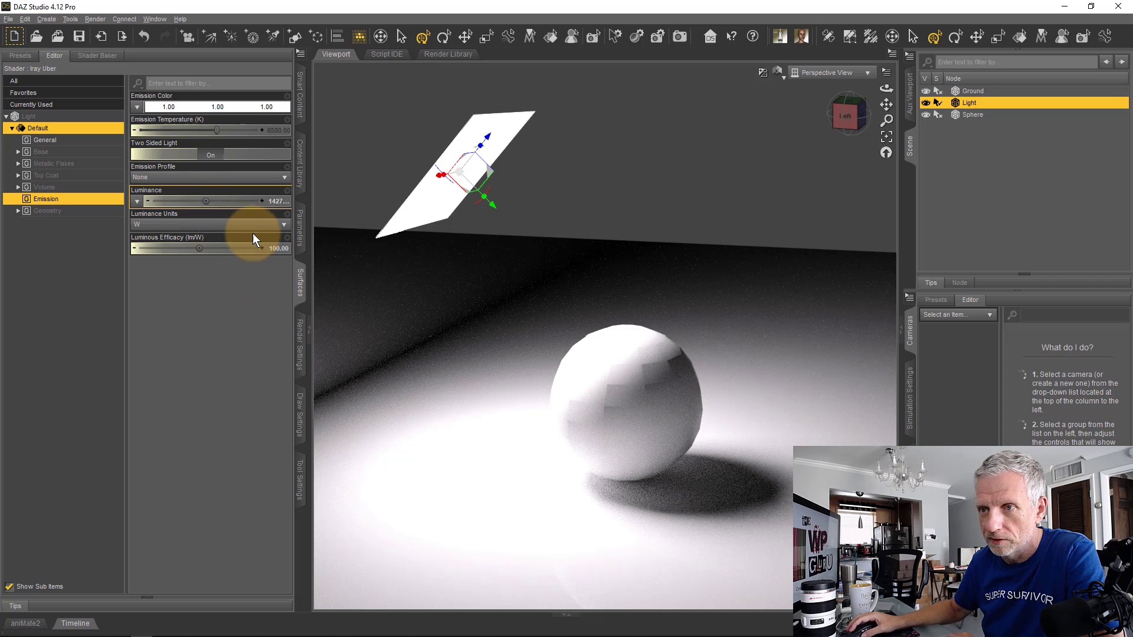
drag(208, 201, 242, 203)
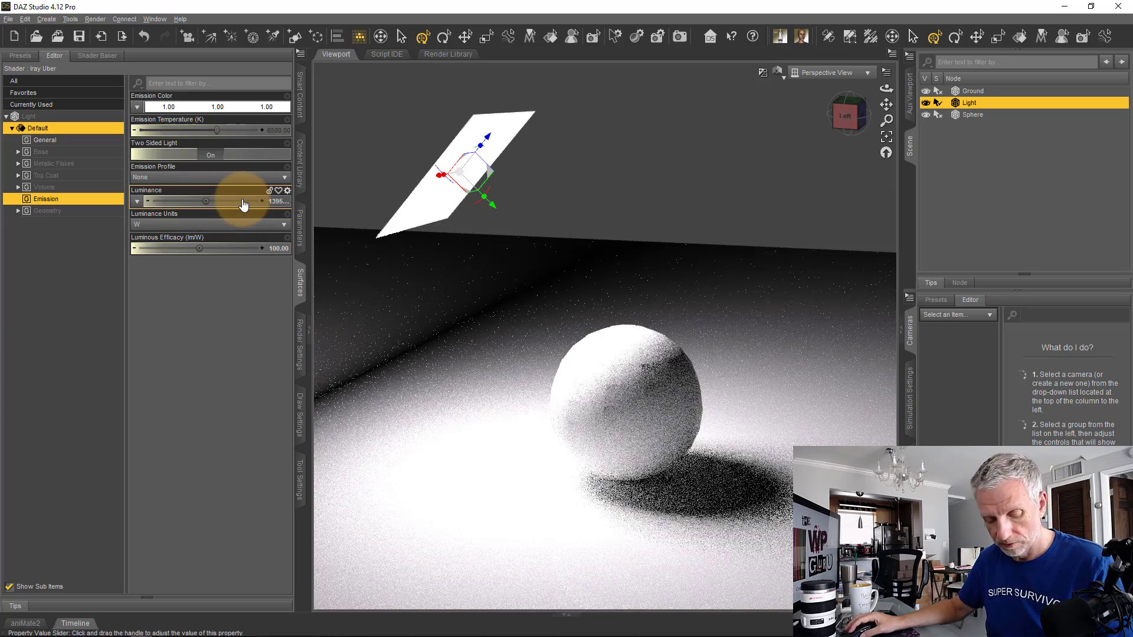
- Reset the Light surface's Luminance to its default, set its Luminous Efficacy to 200 lm/W, and deselect the plane
alt+click(238, 203)
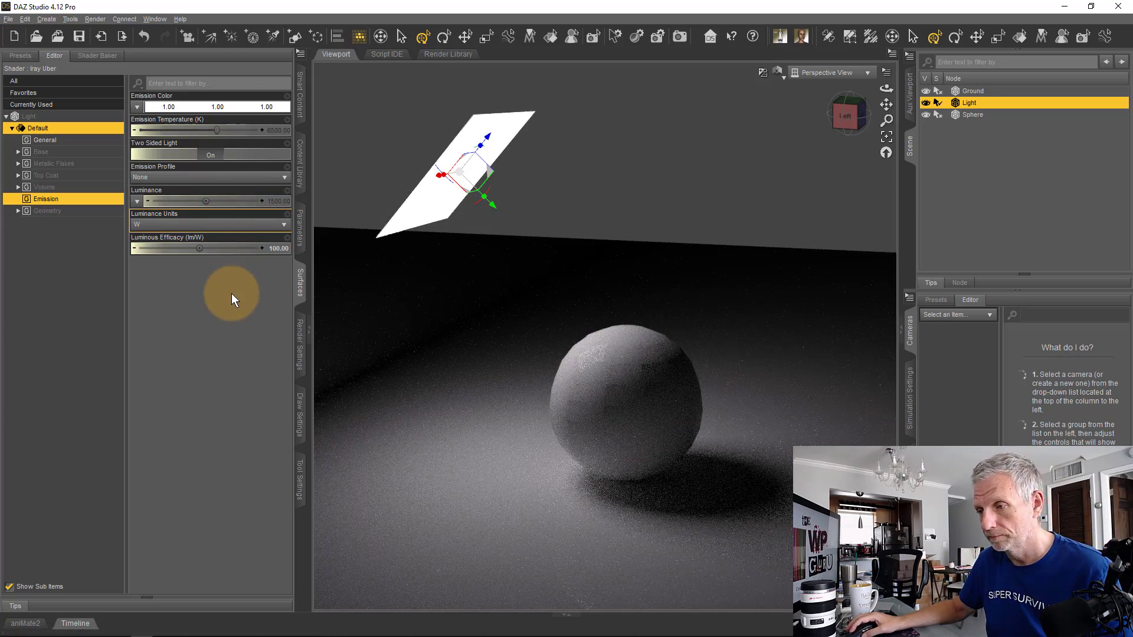
click(276, 249)
text(15)
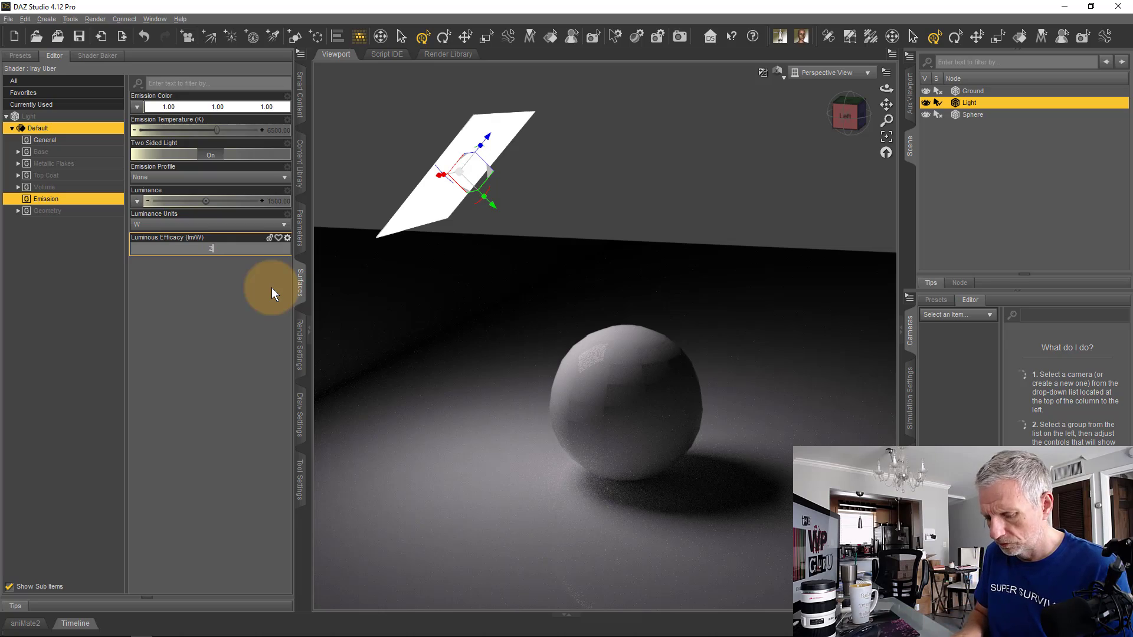
key(Return)
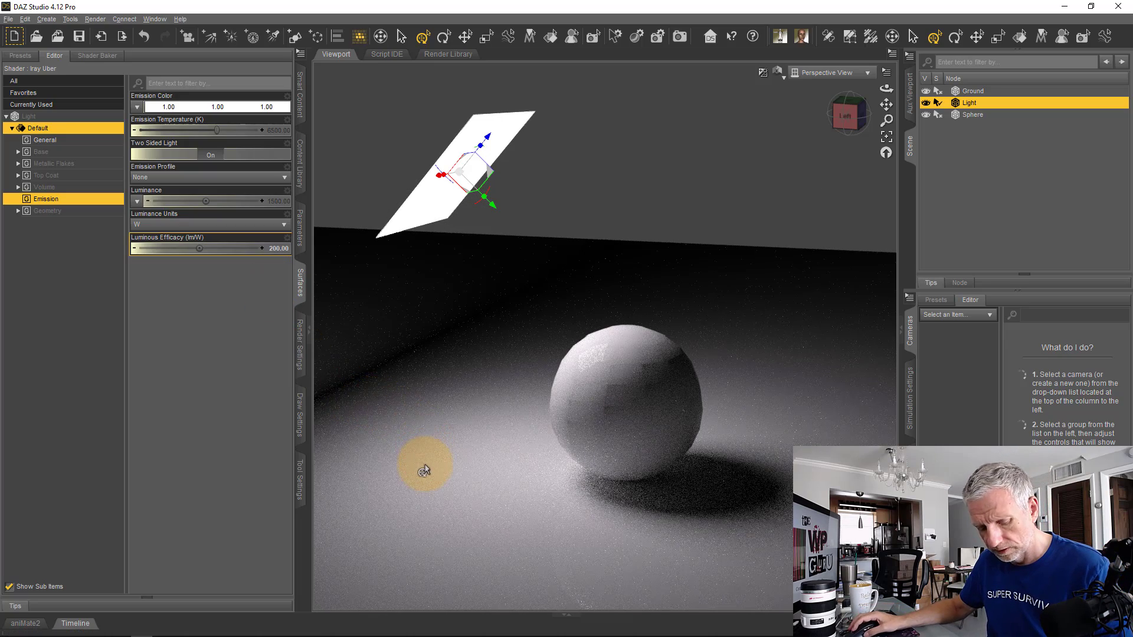
click(464, 483)
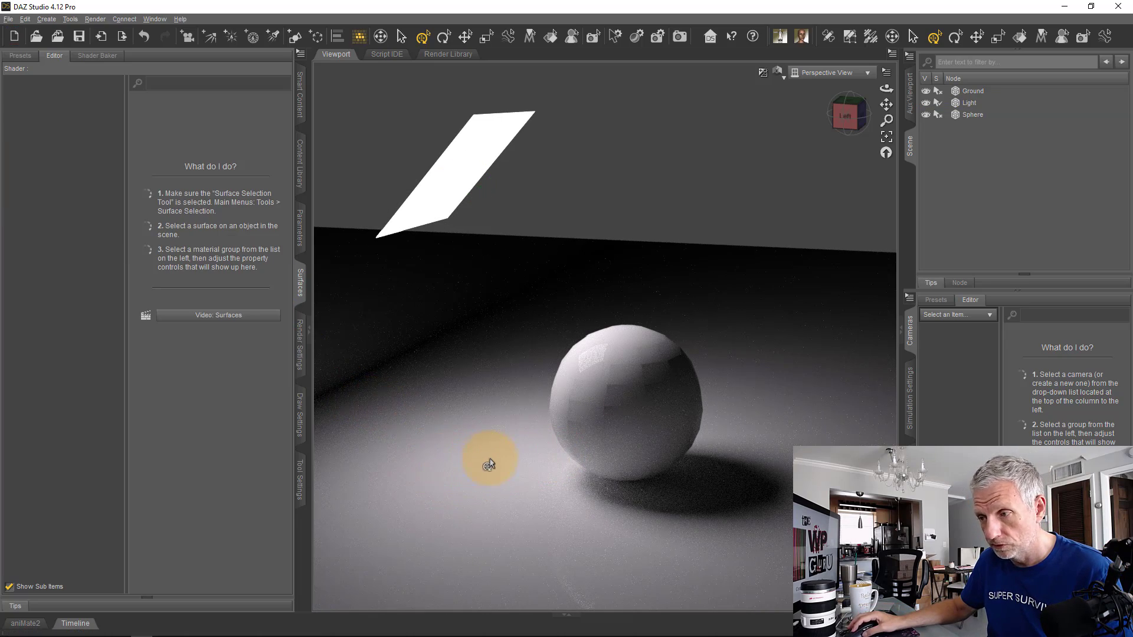
- Convert the Sphere's geometry to SubD to smooth its faceted surface
key(super)
click(628, 487)
ctrl+alt+drag(544, 493, 488, 463)
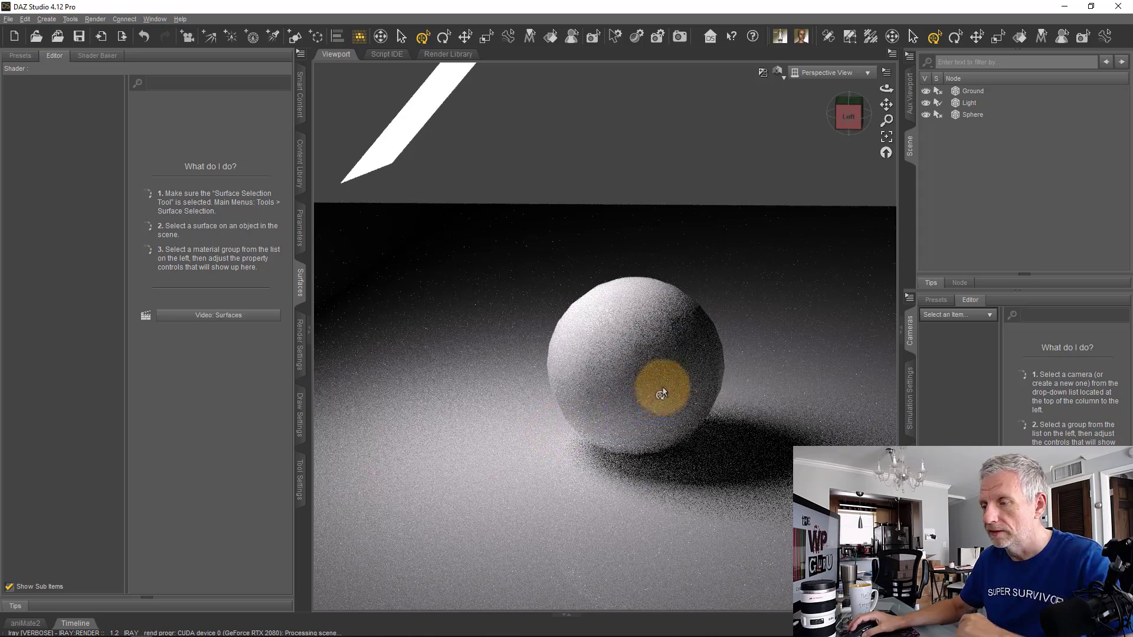
scroll(643, 316, up, 3)
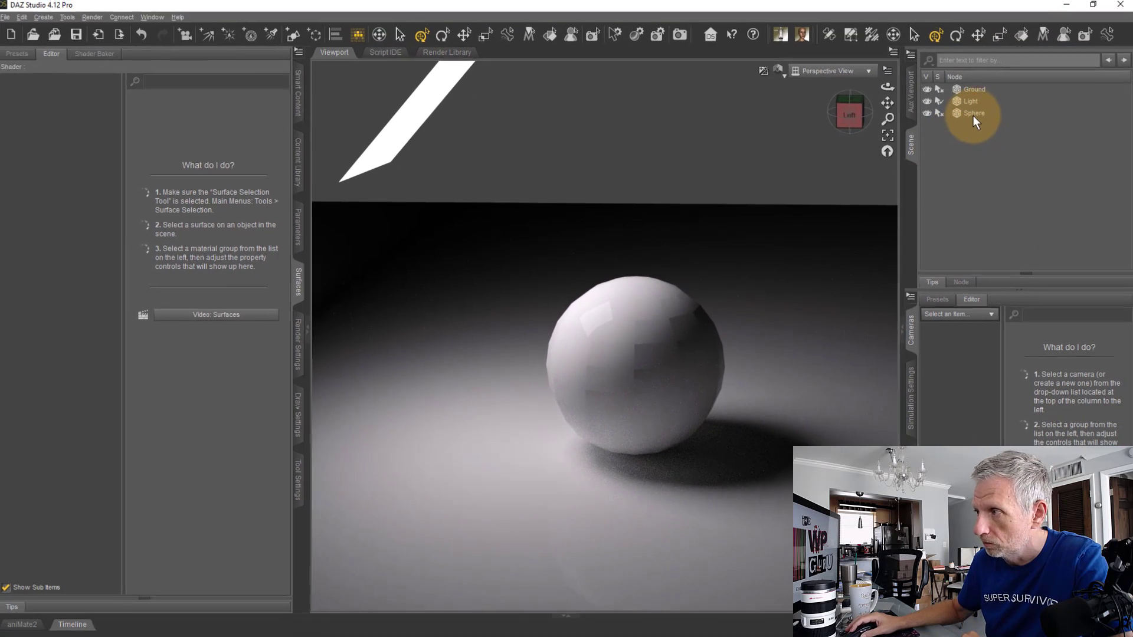
click(976, 116)
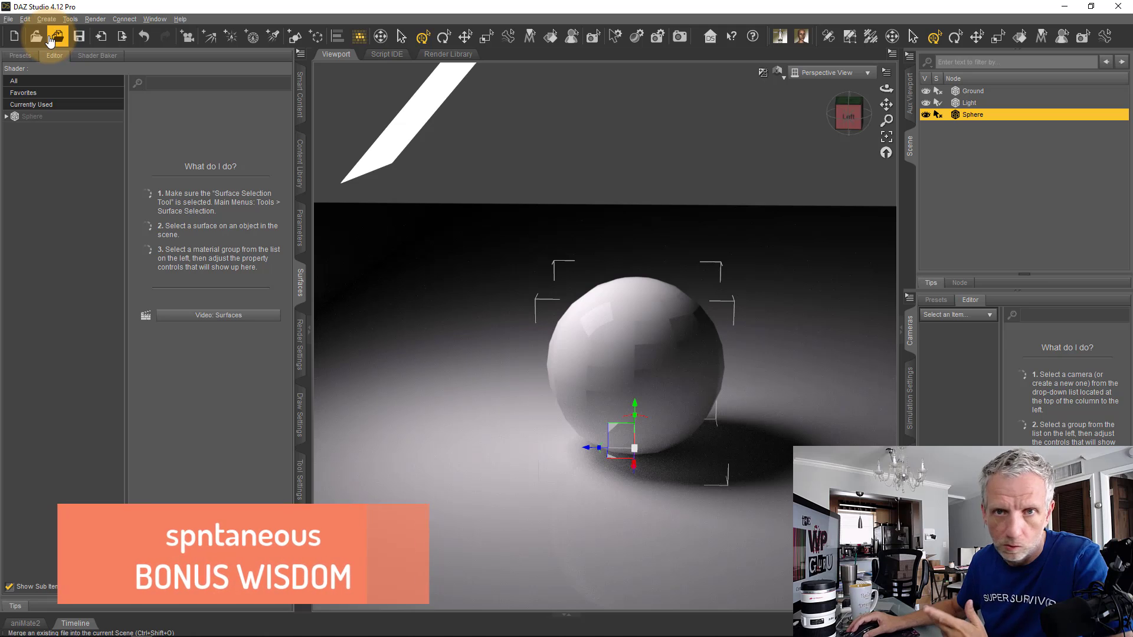
click(25, 19)
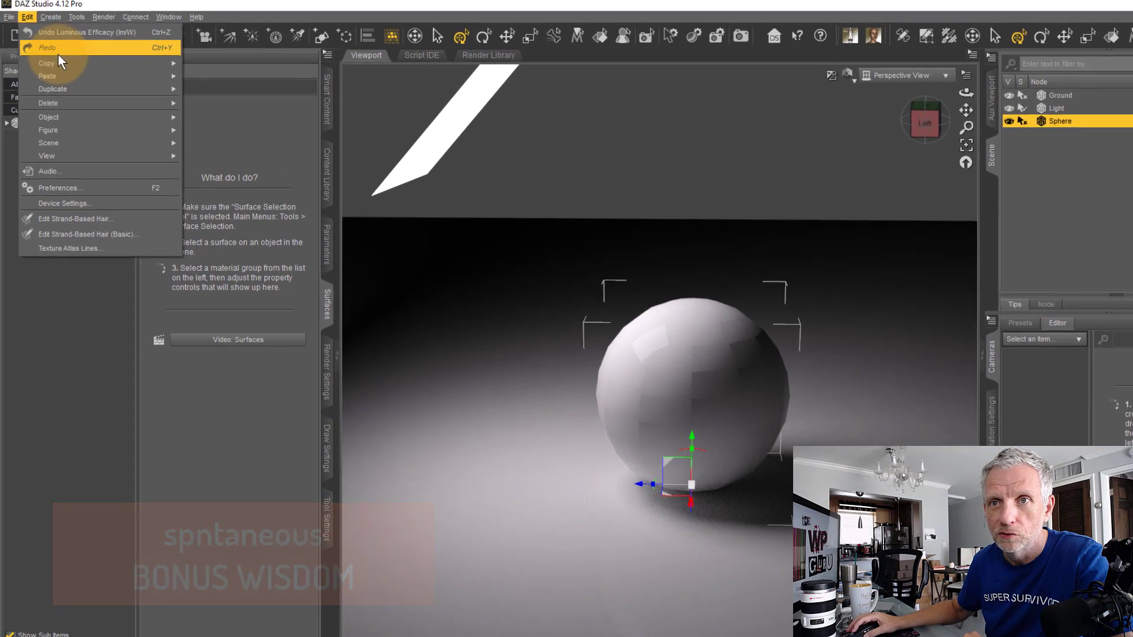
mouse_move(70, 111)
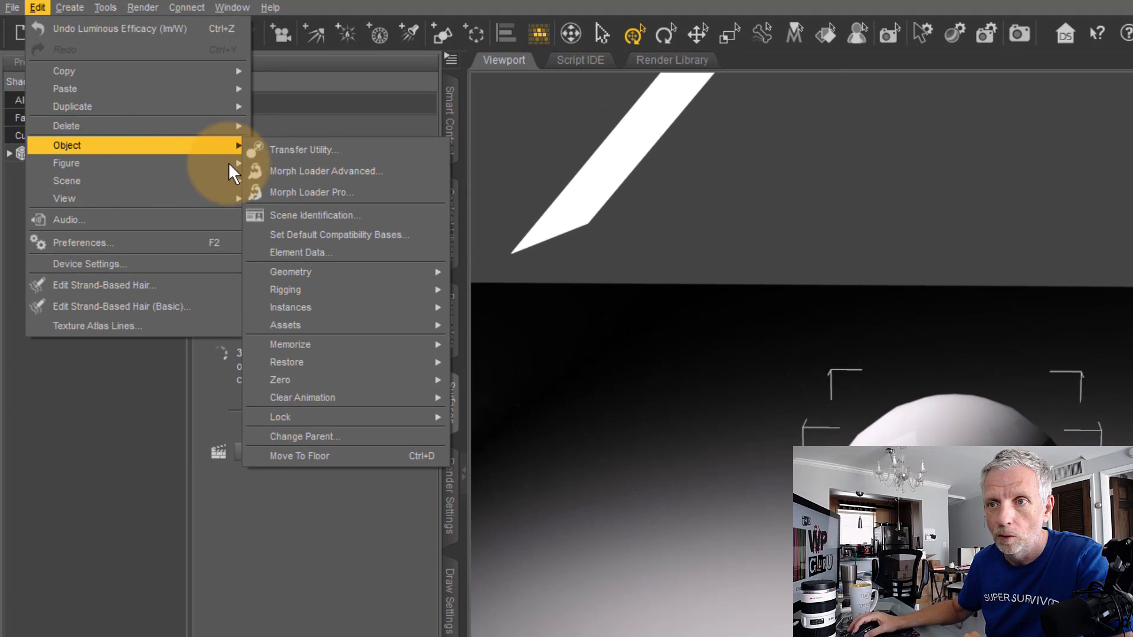
mouse_move(394, 275)
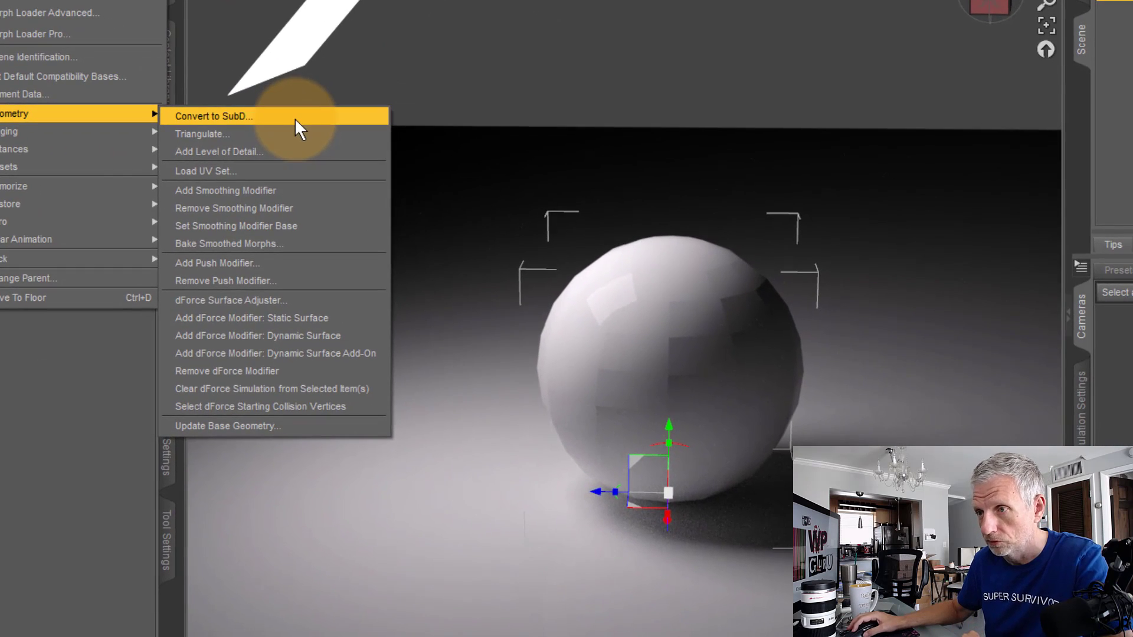
click(578, 277)
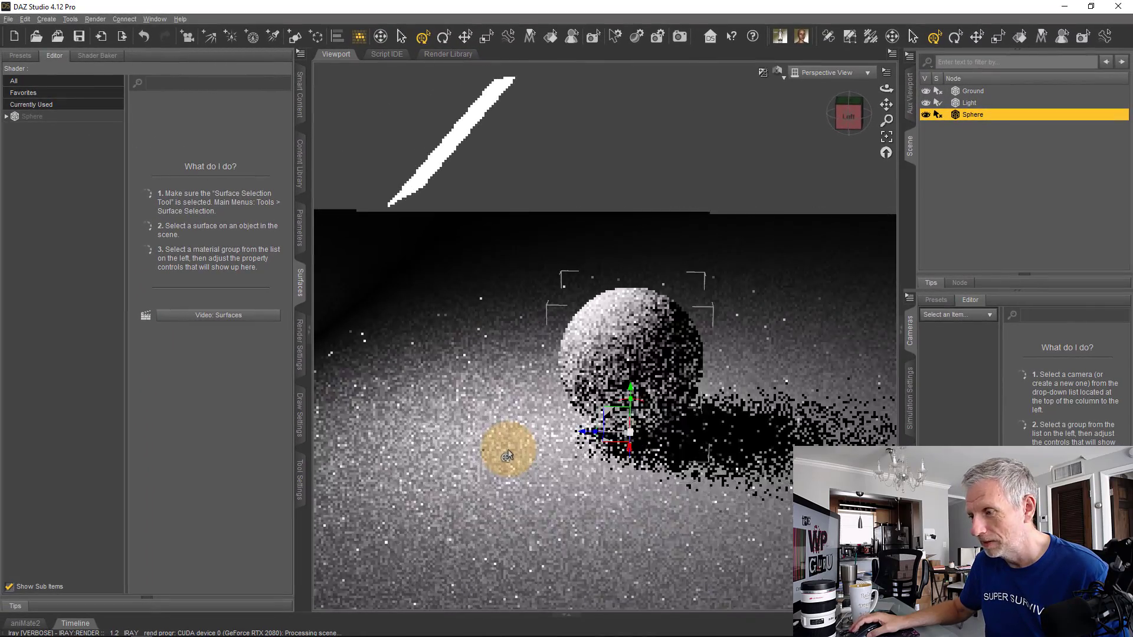
alt+drag(507, 454, 454, 455)
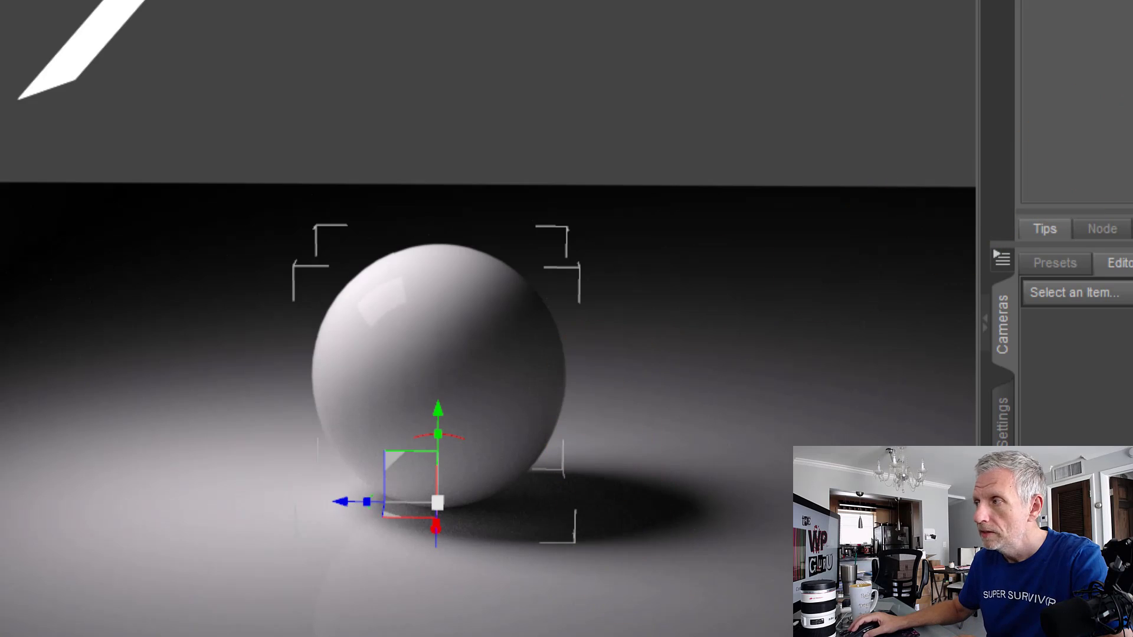
- Select the Light plane, try scaling it up and down to compare the shadows, and restore its original size
click(139, 1)
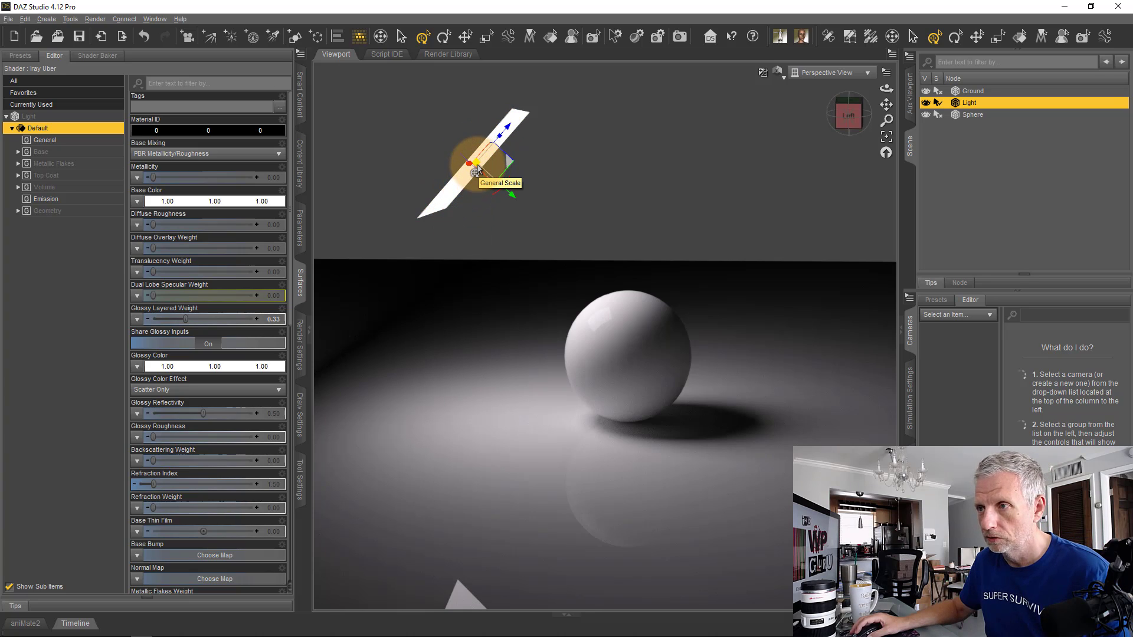
drag(476, 169, 527, 179)
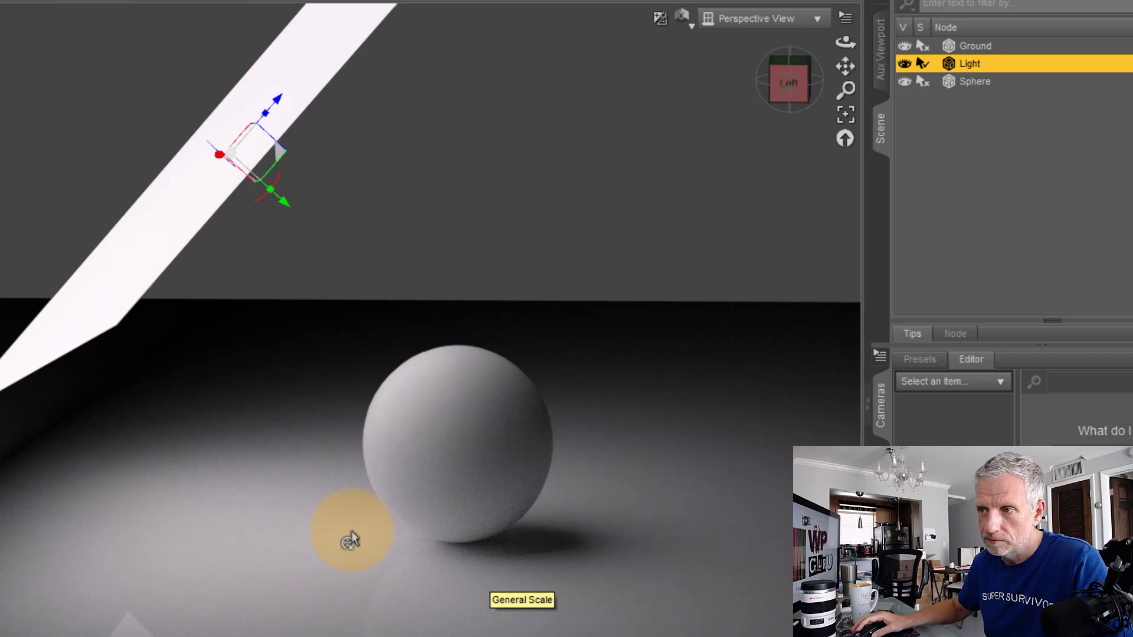
key(ctrl+z)
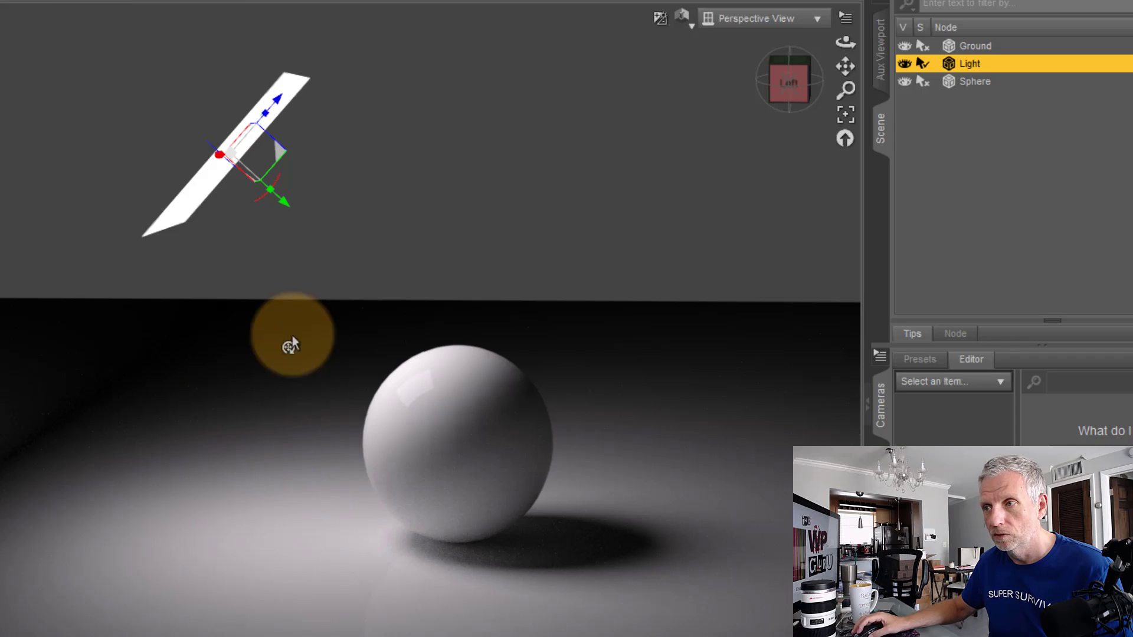
drag(231, 164, 402, 48)
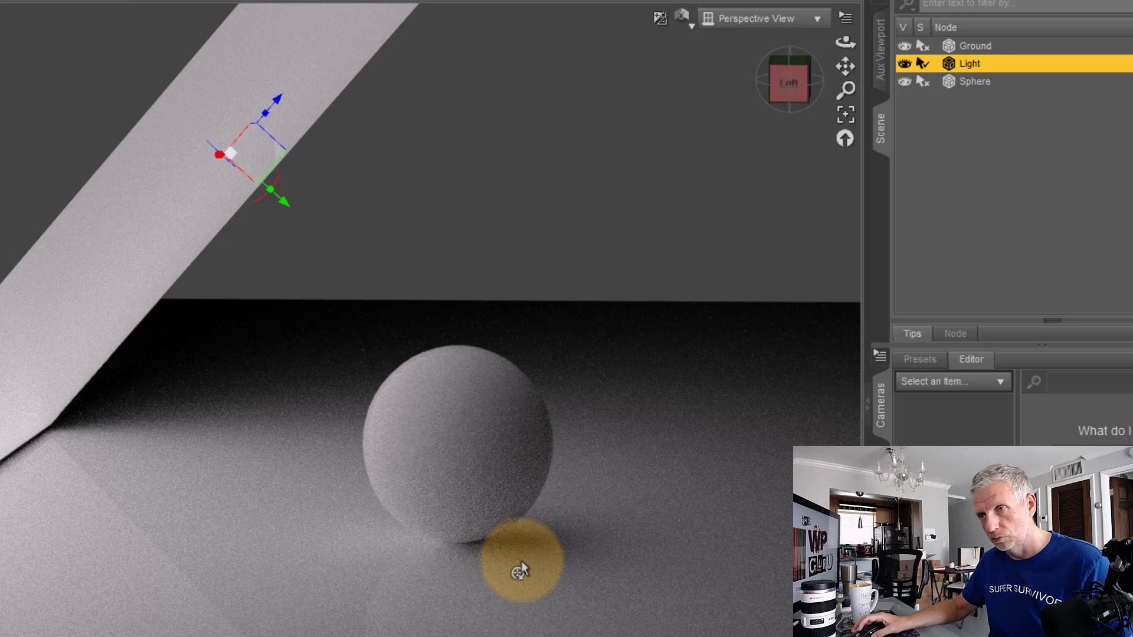
key(ctrl+z)
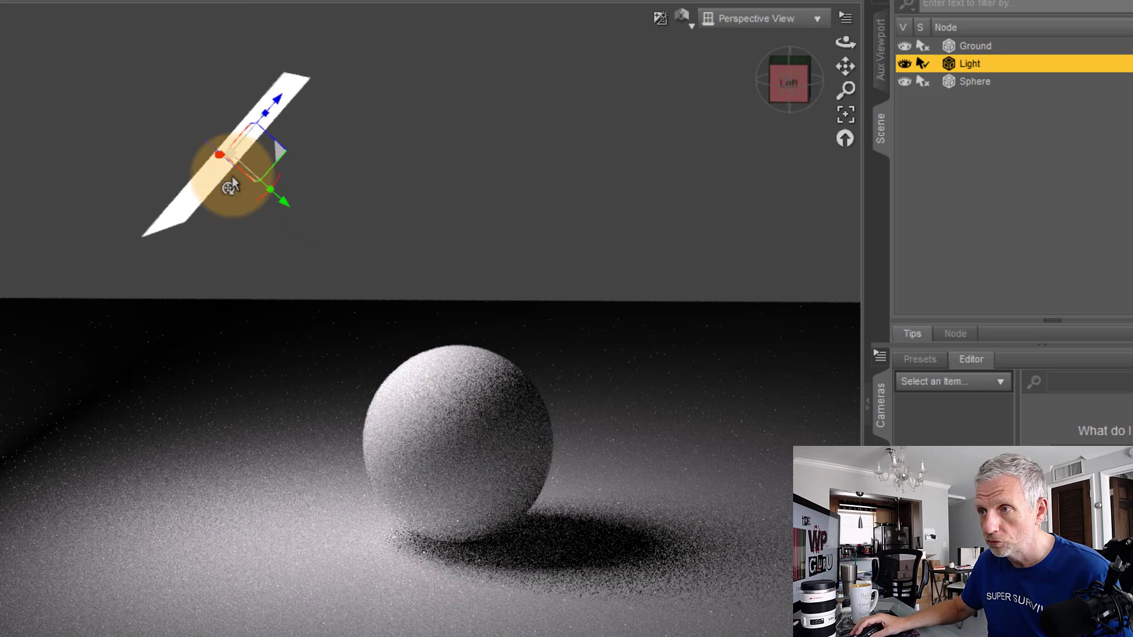
mouse_move(230, 161)
mouse_down()
mouse_move(214, 172)
mouse_move(220, 181)
mouse_up()
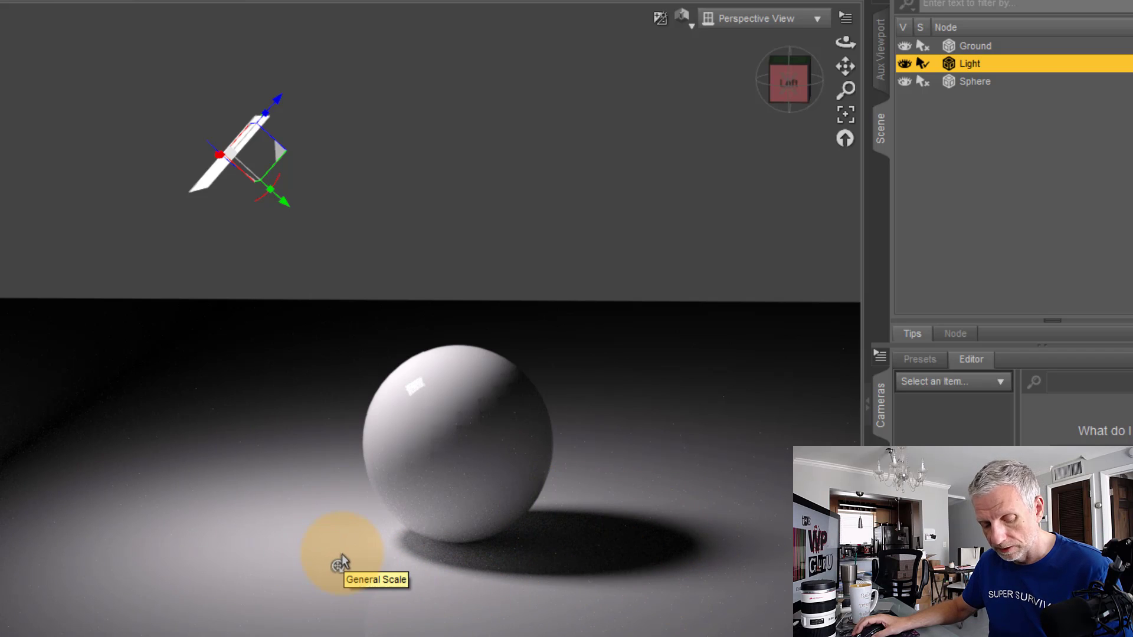
drag(341, 554, 286, 465)
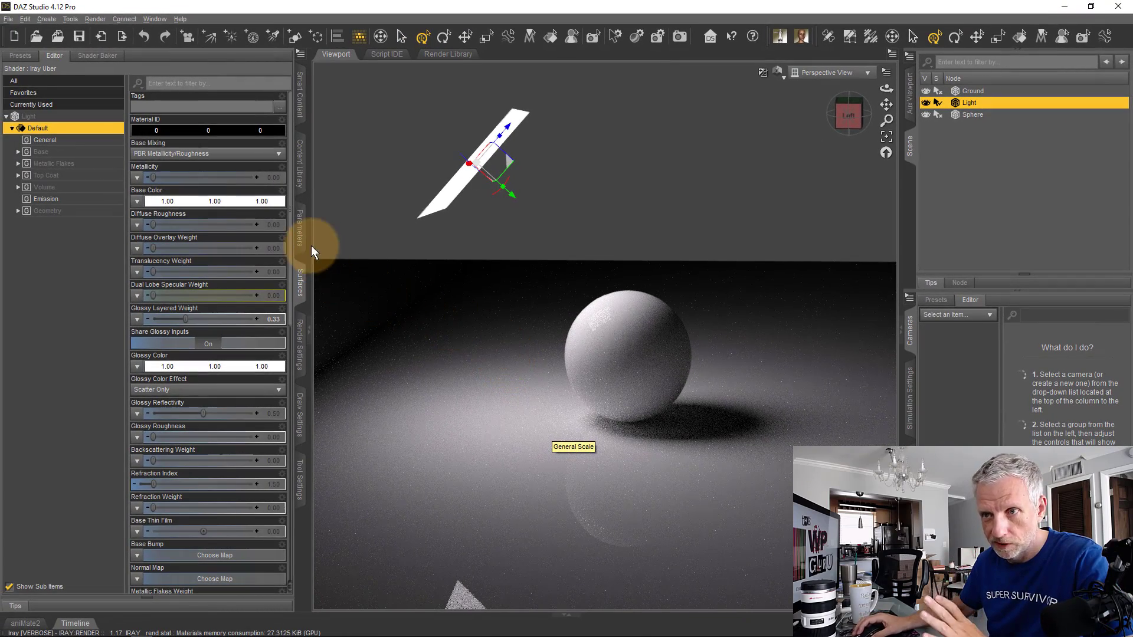
- Try Luminance values of 6493.60 and 2916.96 W on the Light surface's emission, and reset it to its default
click(75, 200)
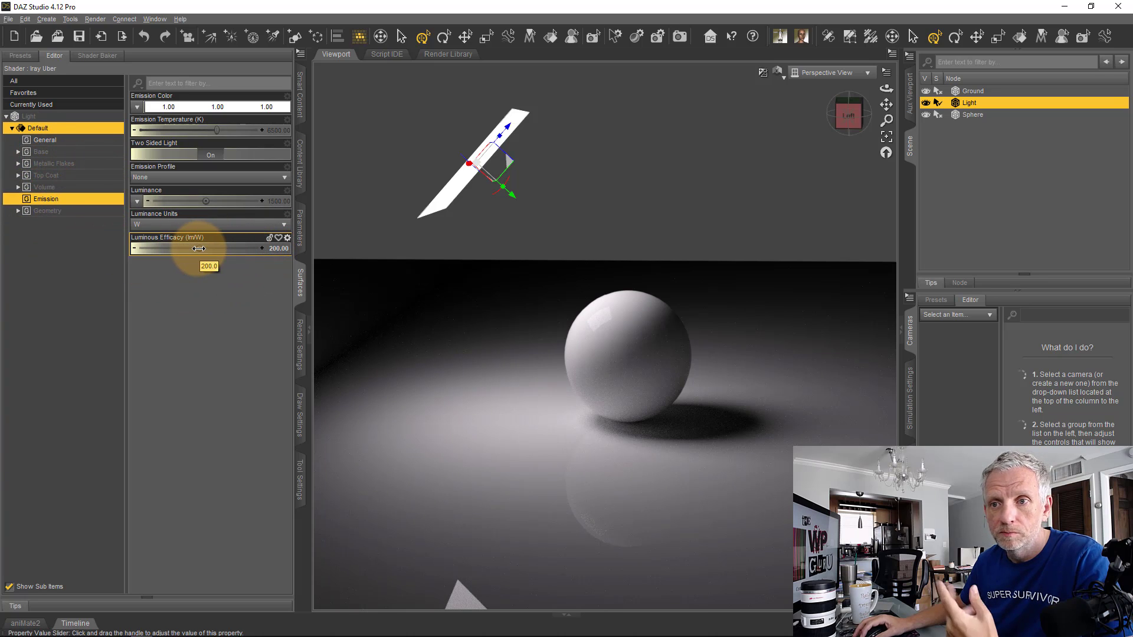
drag(205, 202, 234, 201)
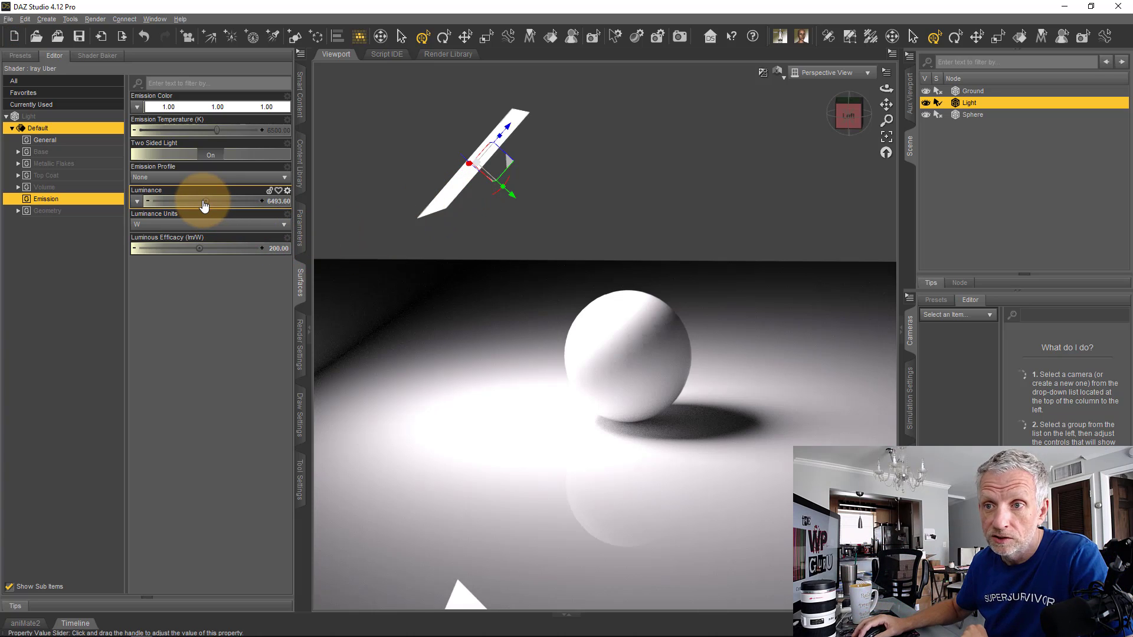
drag(205, 200, 203, 201)
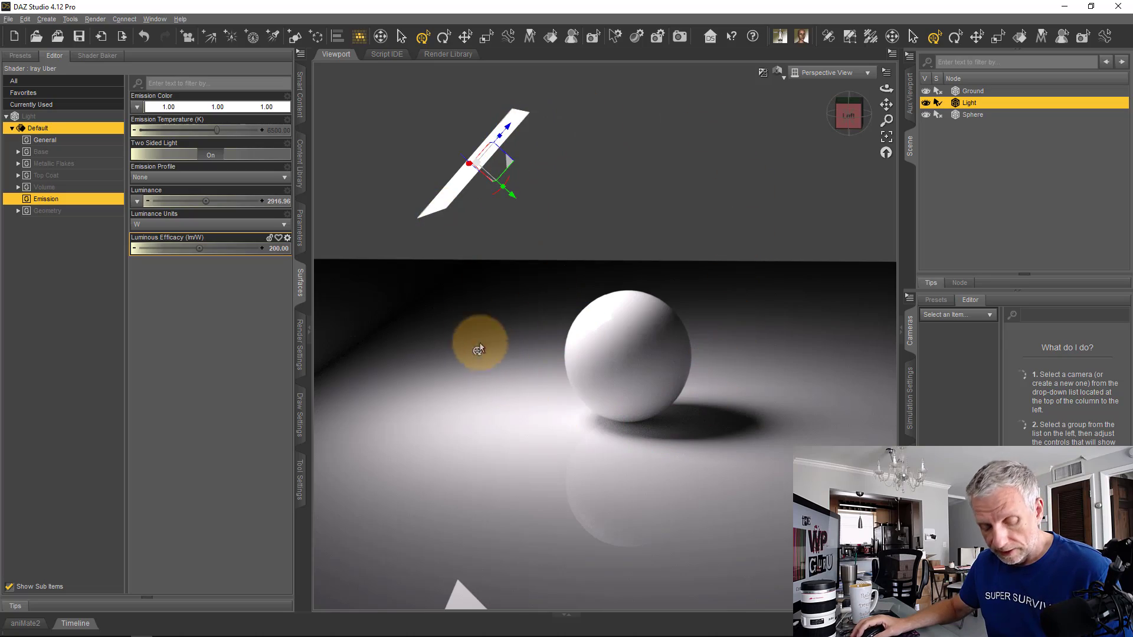
alt+drag(471, 325, 468, 329)
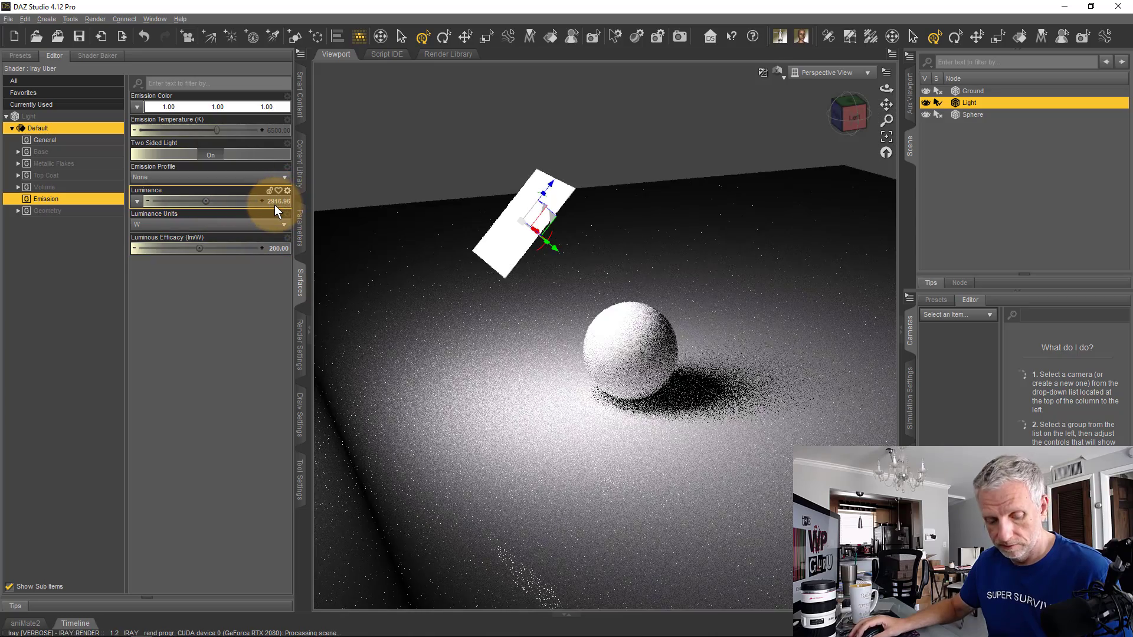
alt+click(275, 204)
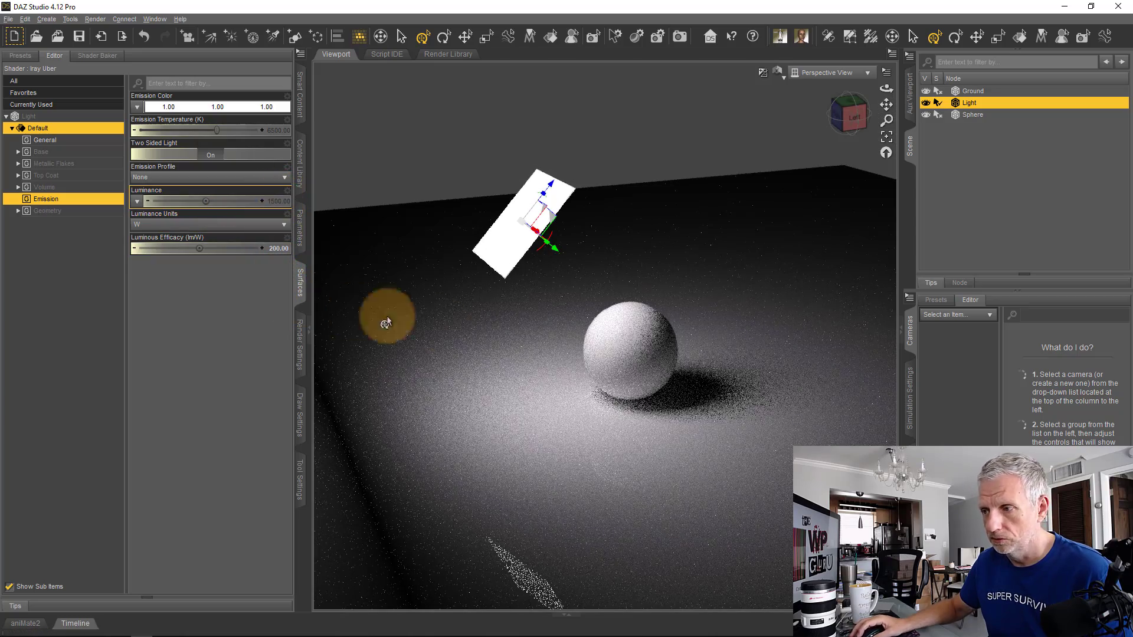
- Rotate the Light plane nearly upright and lower it toward the ground beside the sphere
alt+drag(497, 357, 498, 346)
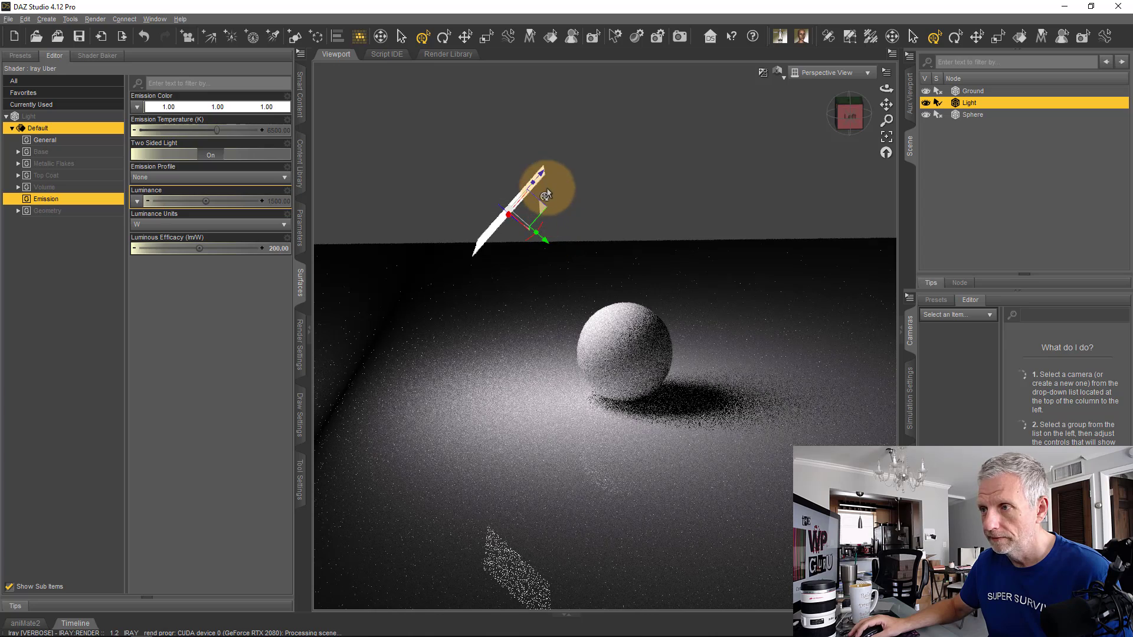
drag(541, 232, 541, 217)
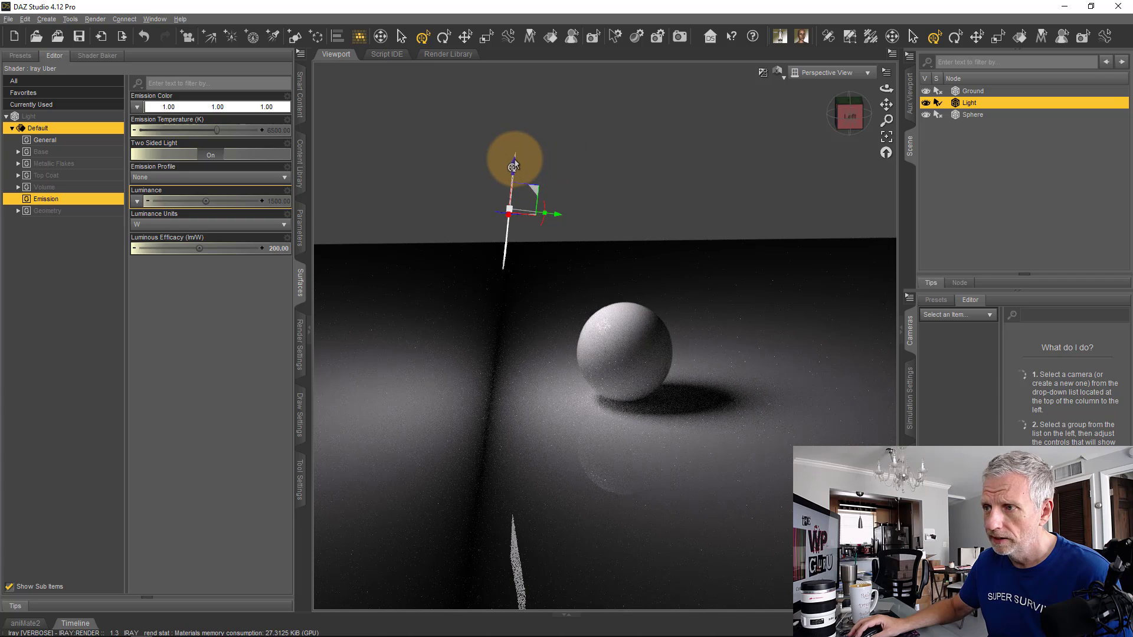
drag(515, 163, 512, 227)
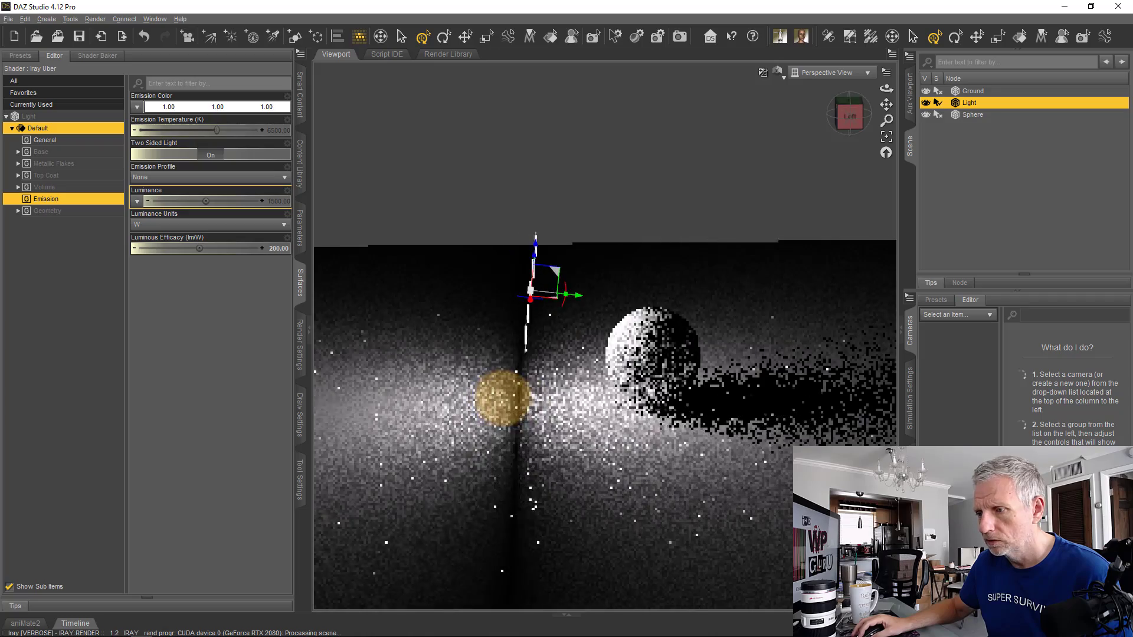
scroll(604, 339, up, 2)
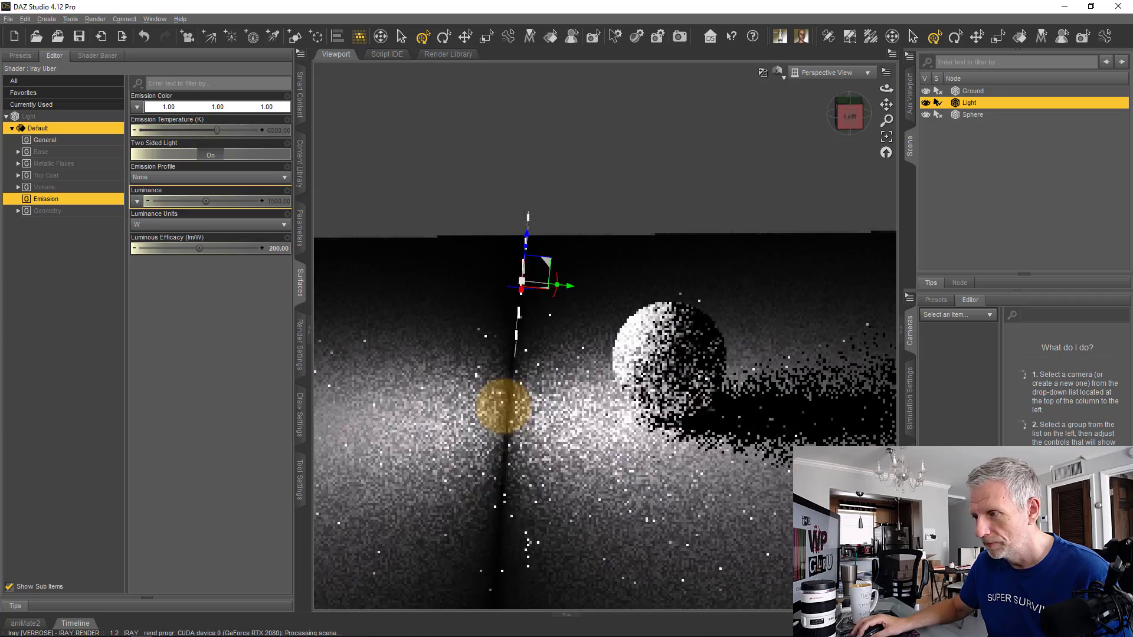
alt+drag(503, 406, 506, 430)
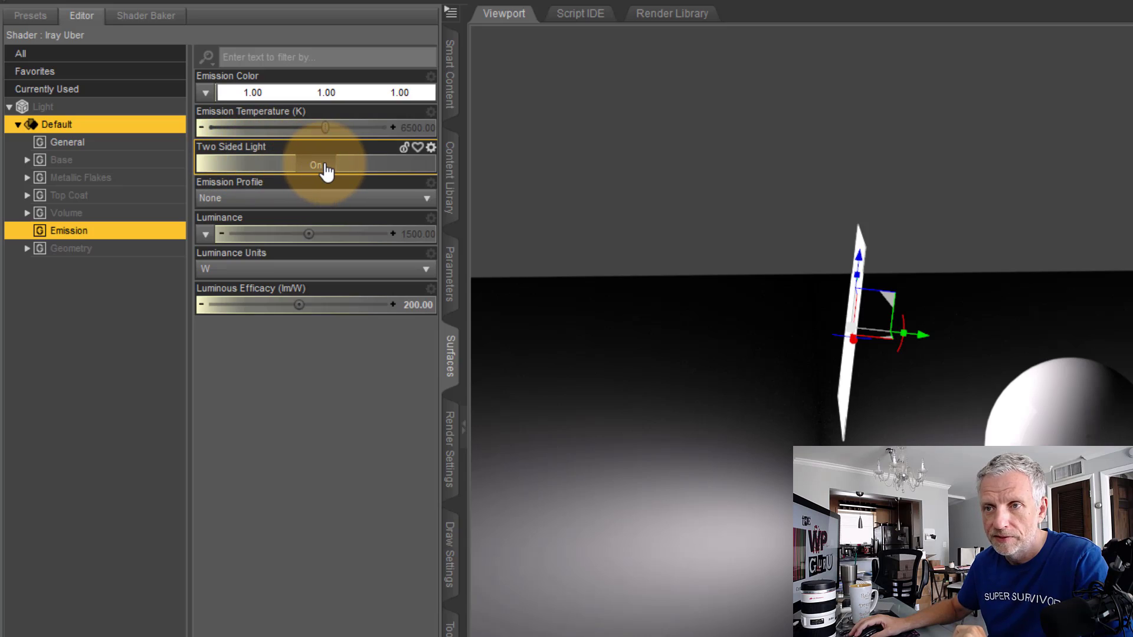
- Turn off Two Sided Light for the Light surface, and tilt the plane toward the ground in front of the sphere
click(326, 171)
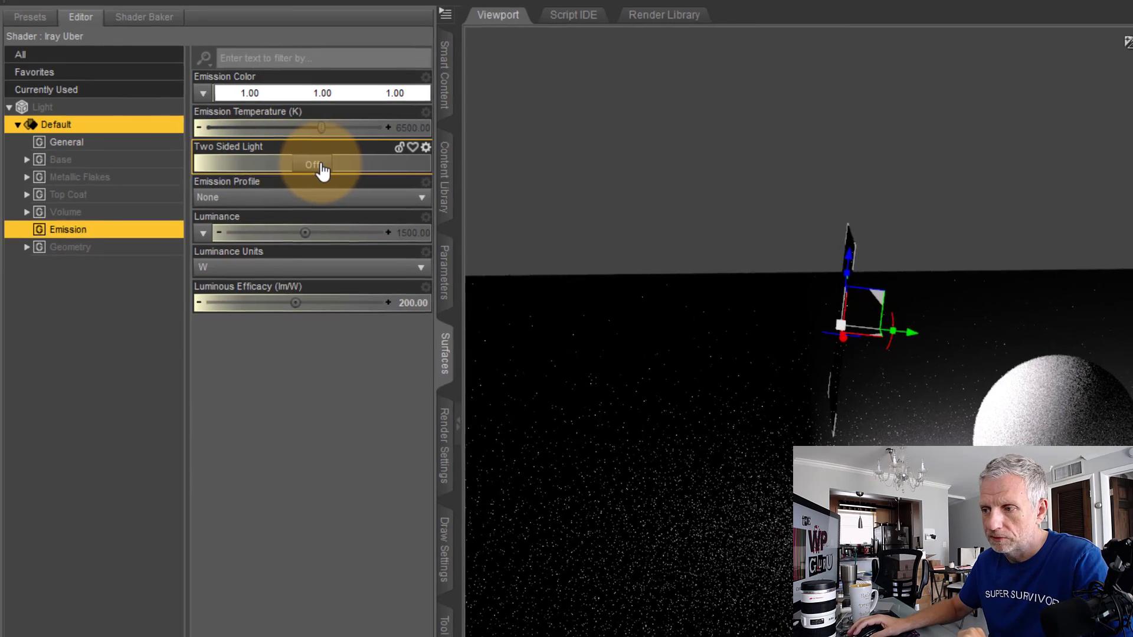
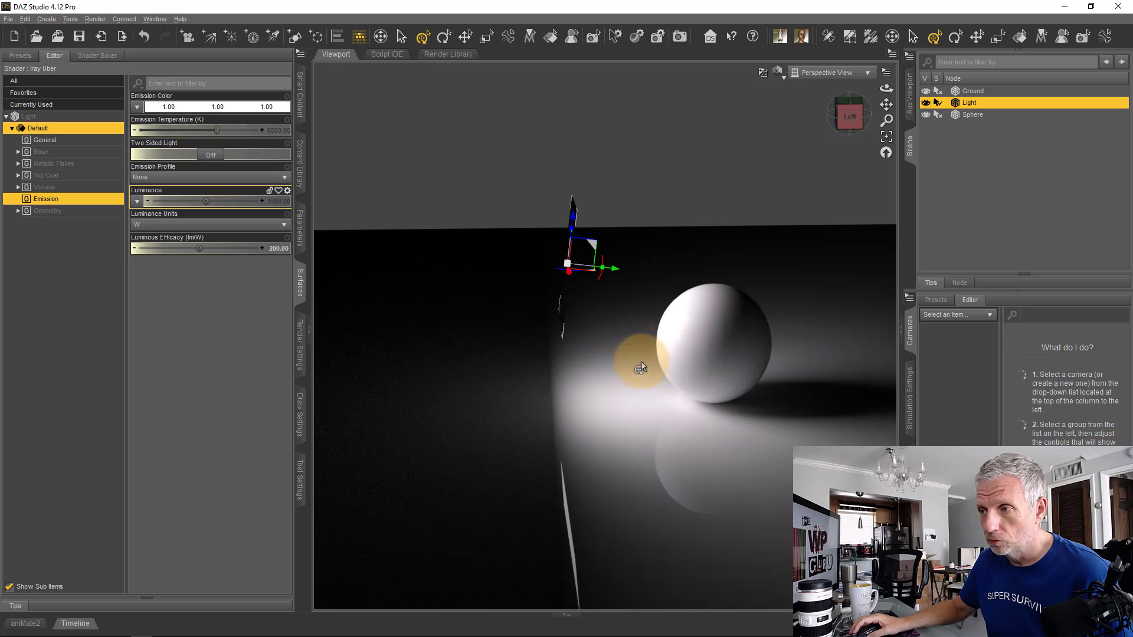
drag(600, 273, 602, 295)
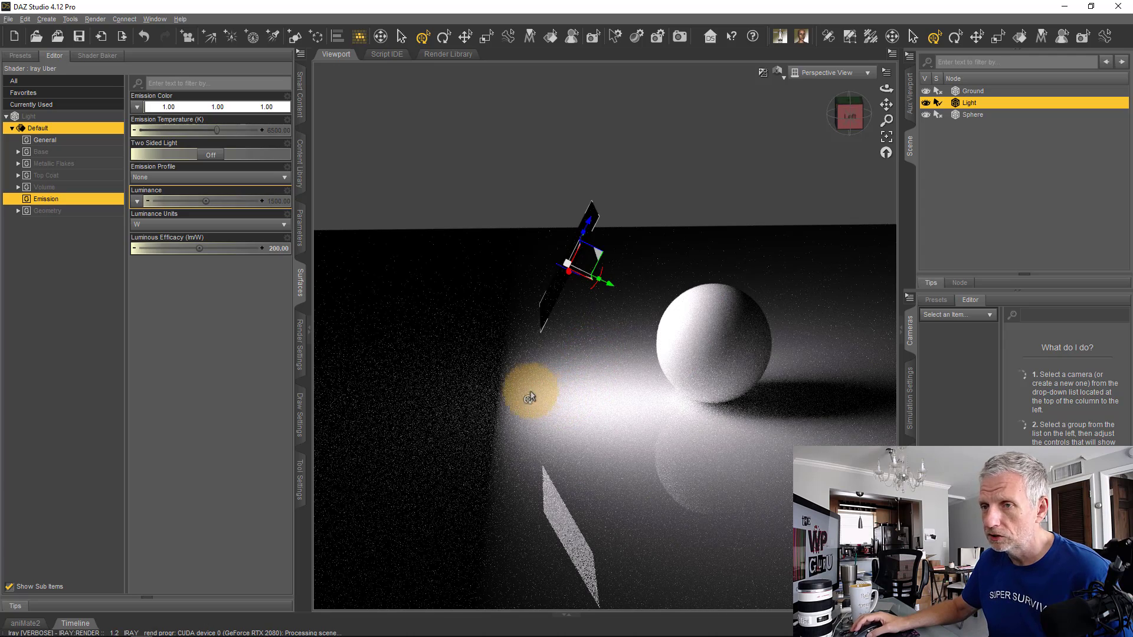
alt+drag(480, 316, 688, 288)
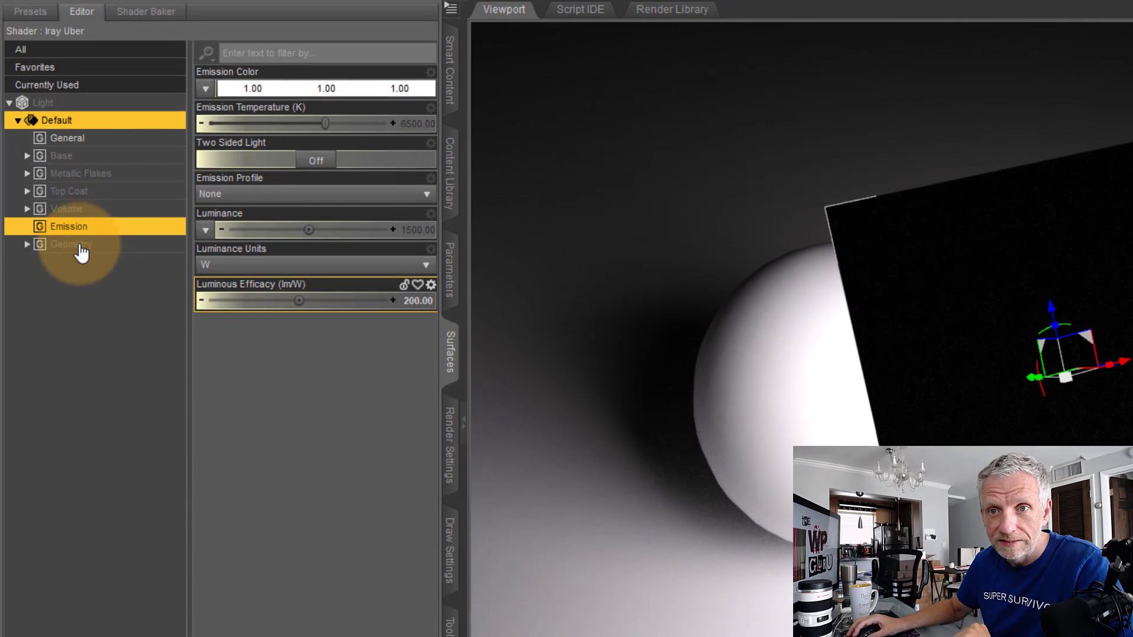
- Show the Light surface's cutout settings and lower Cutout Opacity in stages, trying 0.54 and 0.13, down to 0.034
click(27, 245)
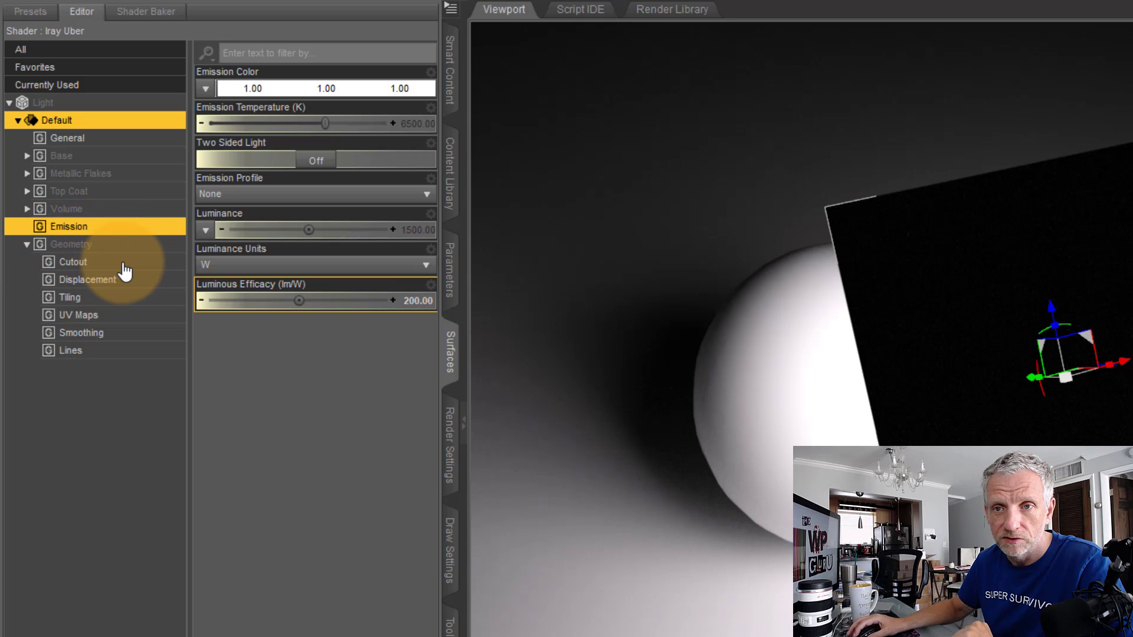
click(101, 262)
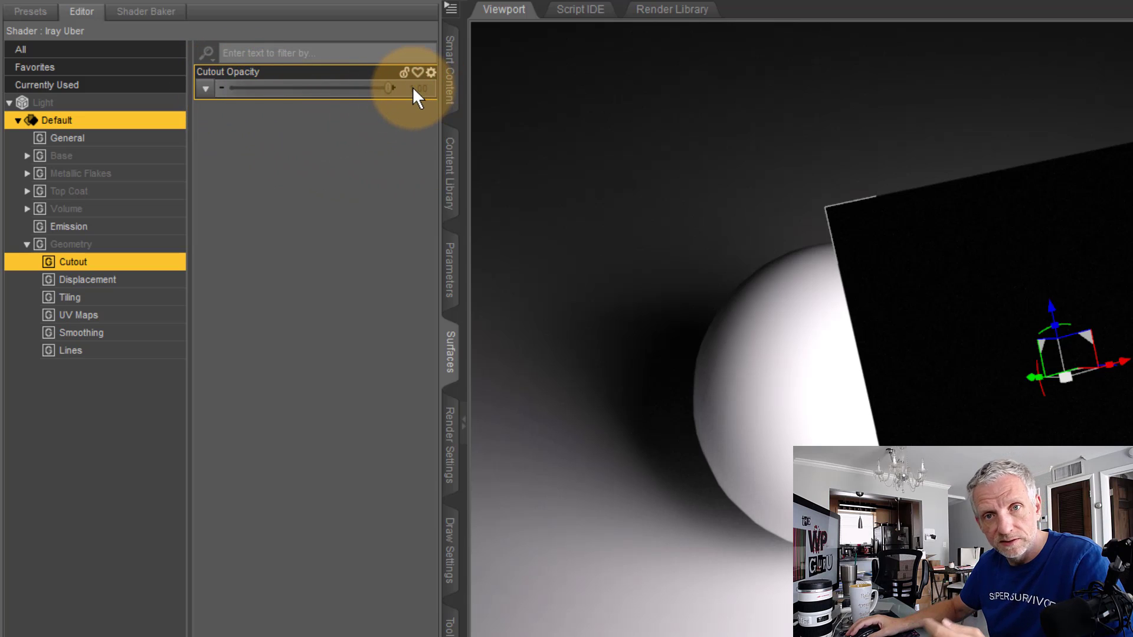
mouse_move(413, 89)
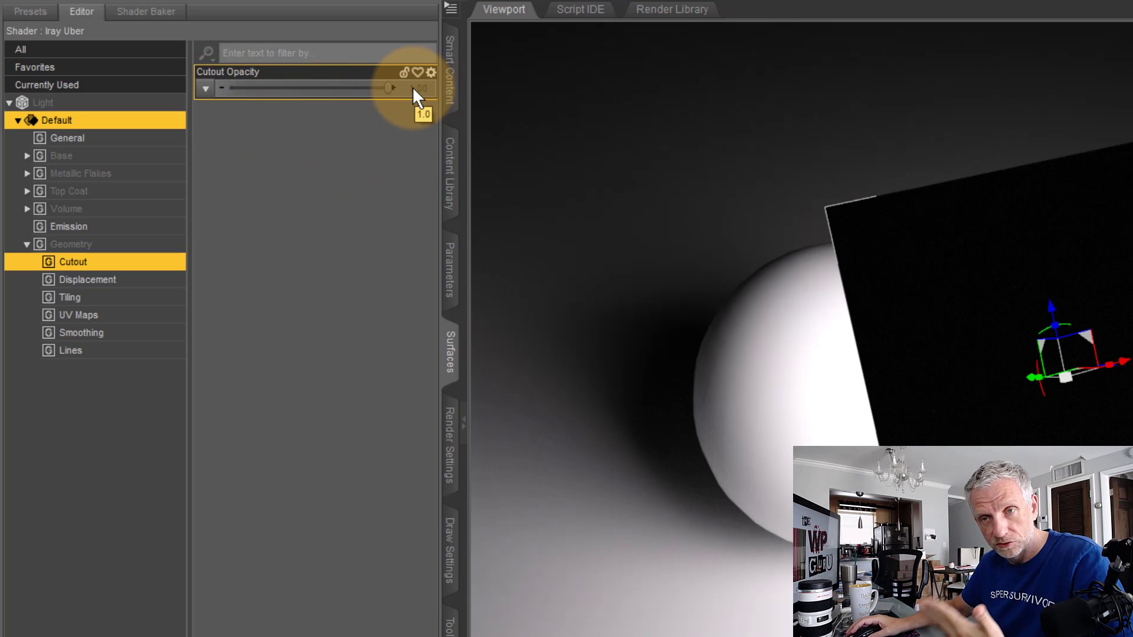
mouse_move(386, 87)
mouse_down()
mouse_move(236, 108)
mouse_move(301, 108)
mouse_move(261, 108)
mouse_move(258, 89)
mouse_up()
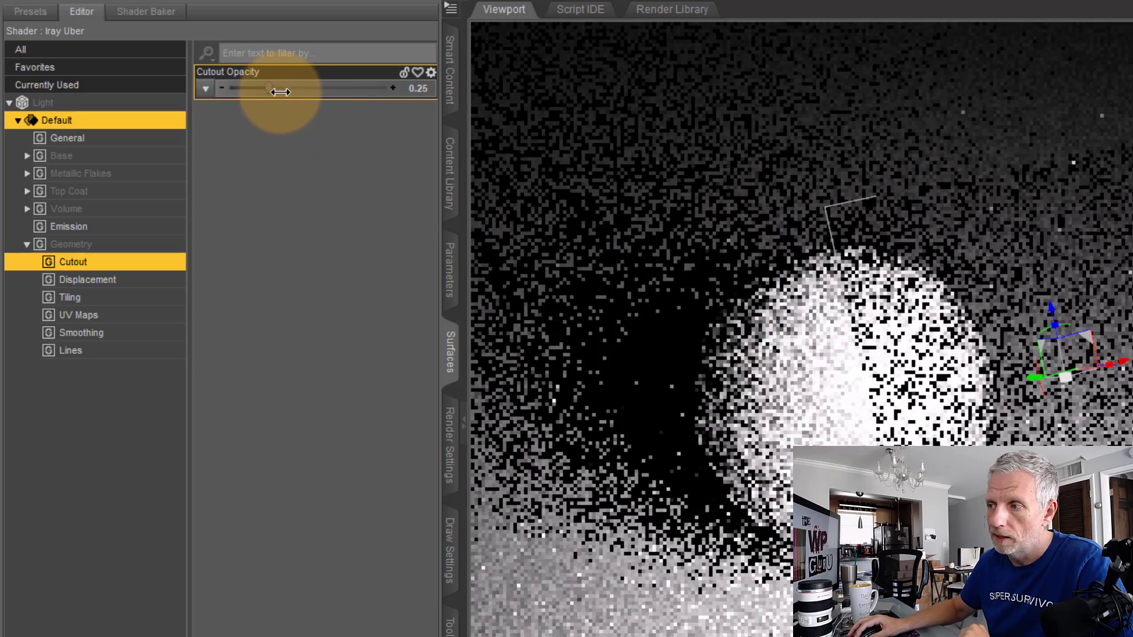
click(316, 88)
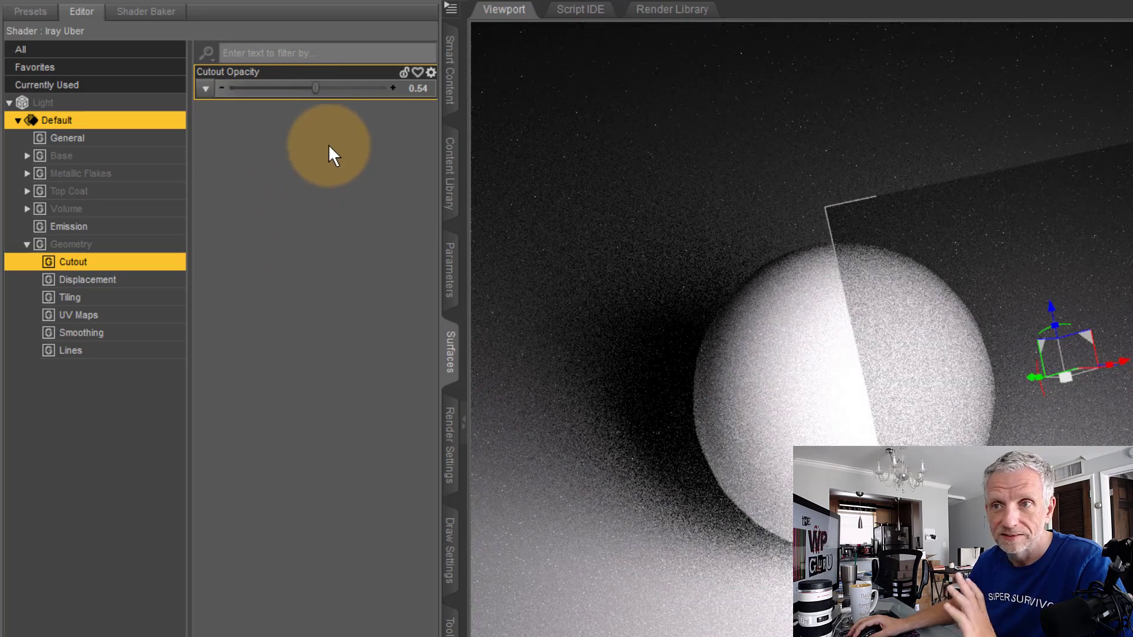
mouse_move(316, 88)
mouse_down()
mouse_move(346, 91)
mouse_move(282, 104)
mouse_move(251, 89)
mouse_up()
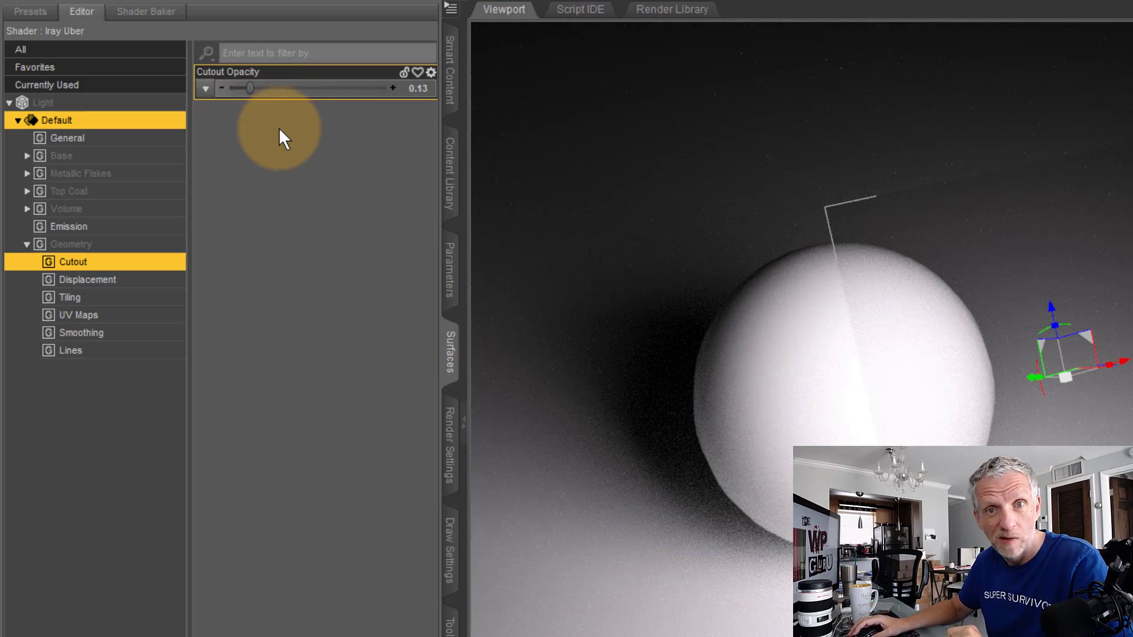
mouse_move(252, 87)
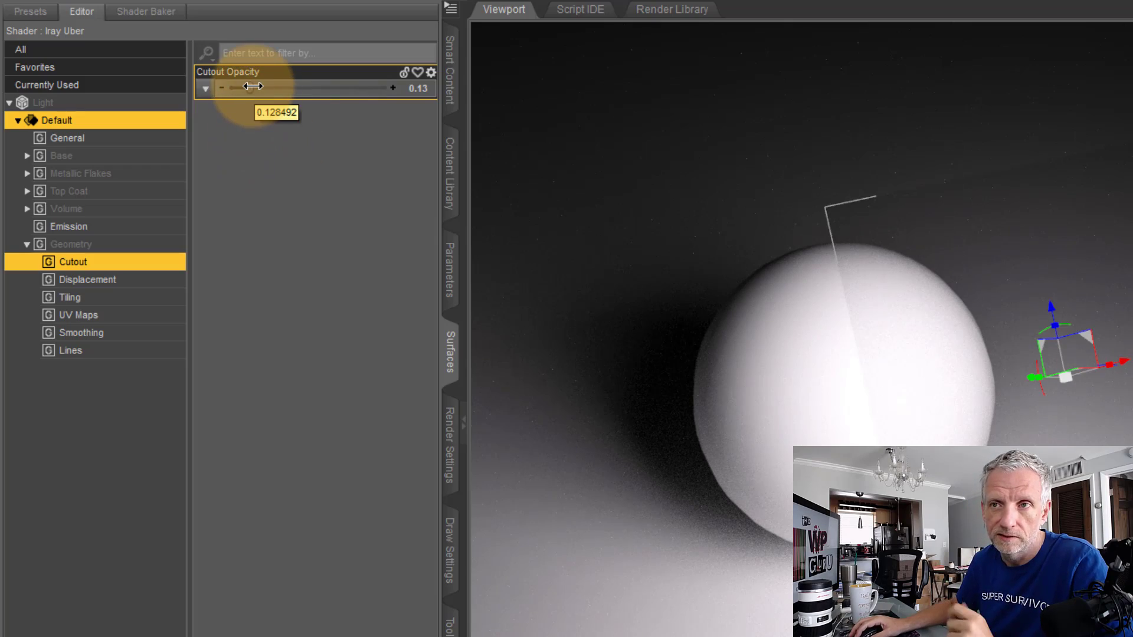
drag(253, 87, 234, 93)
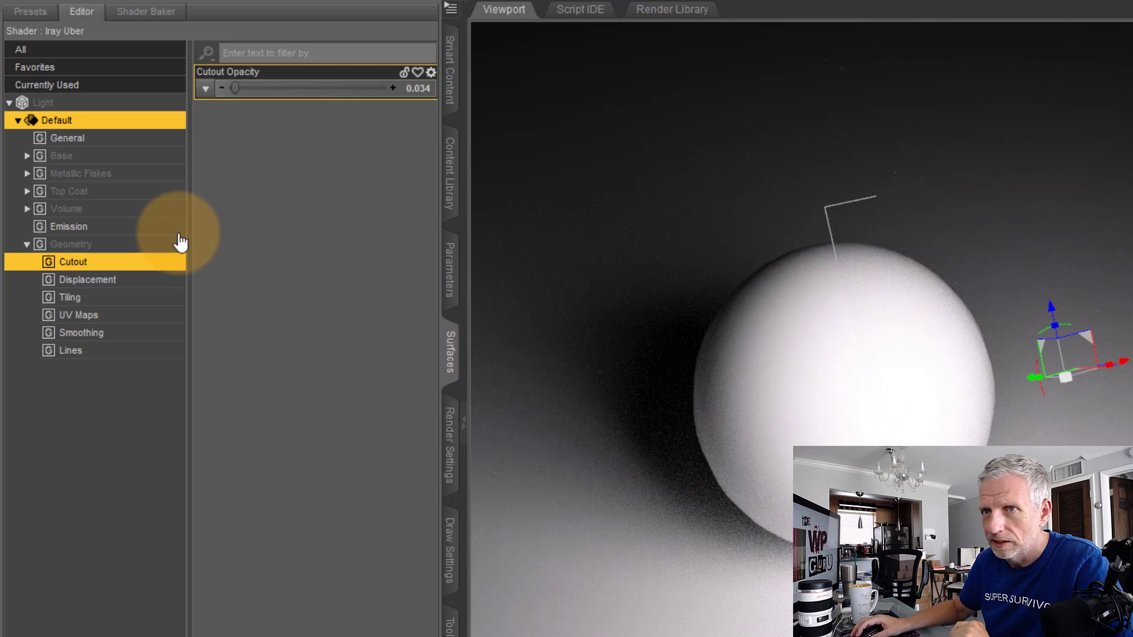
- Compare the light with Cutout Opacity at 0.00 against values just above zero, 0.028 and 0.034
drag(236, 88, 227, 89)
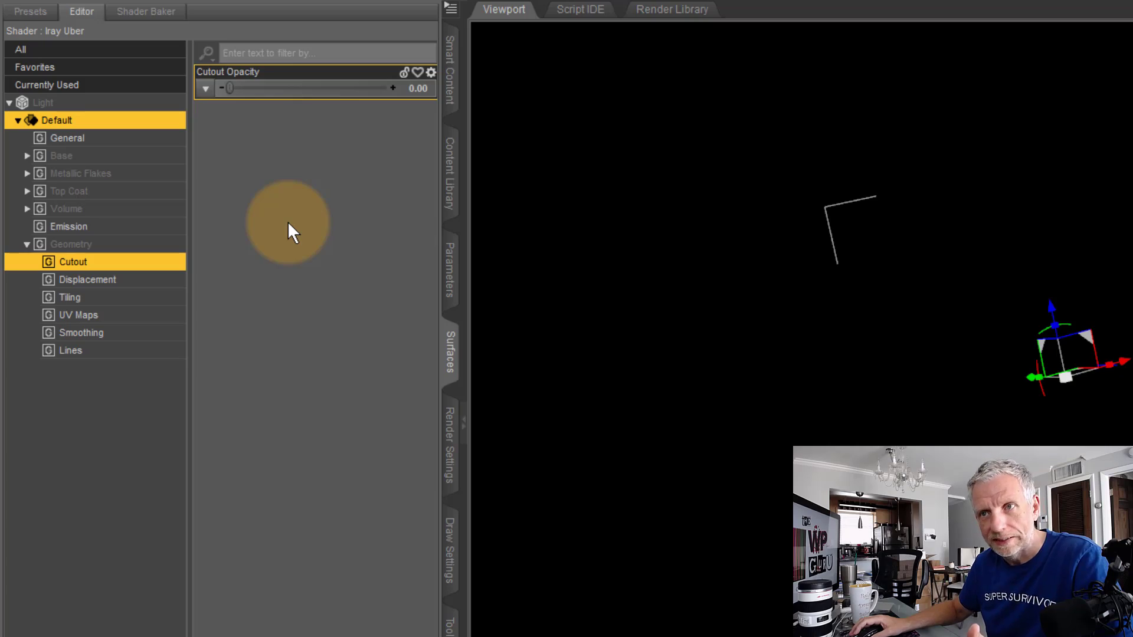
drag(229, 89, 234, 90)
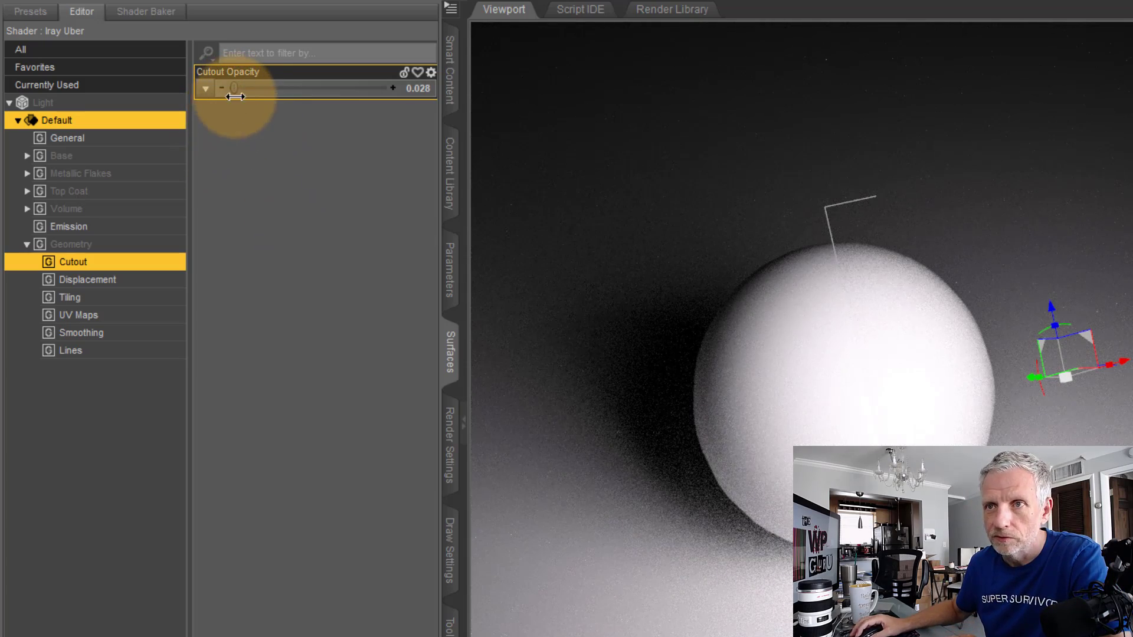
drag(234, 89, 216, 107)
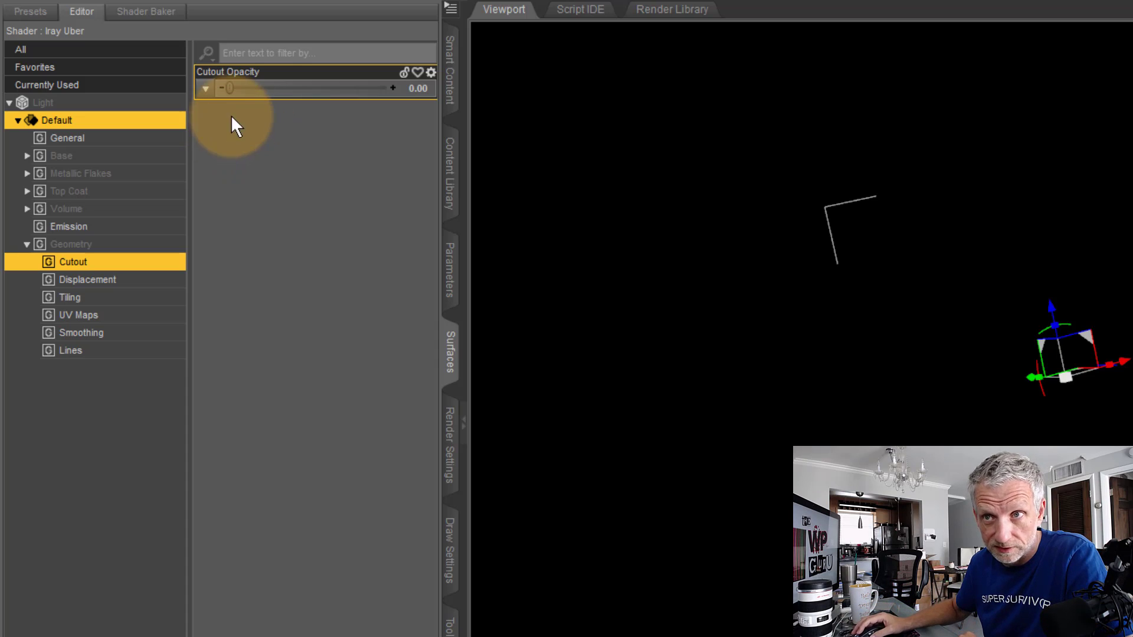
drag(230, 90, 234, 89)
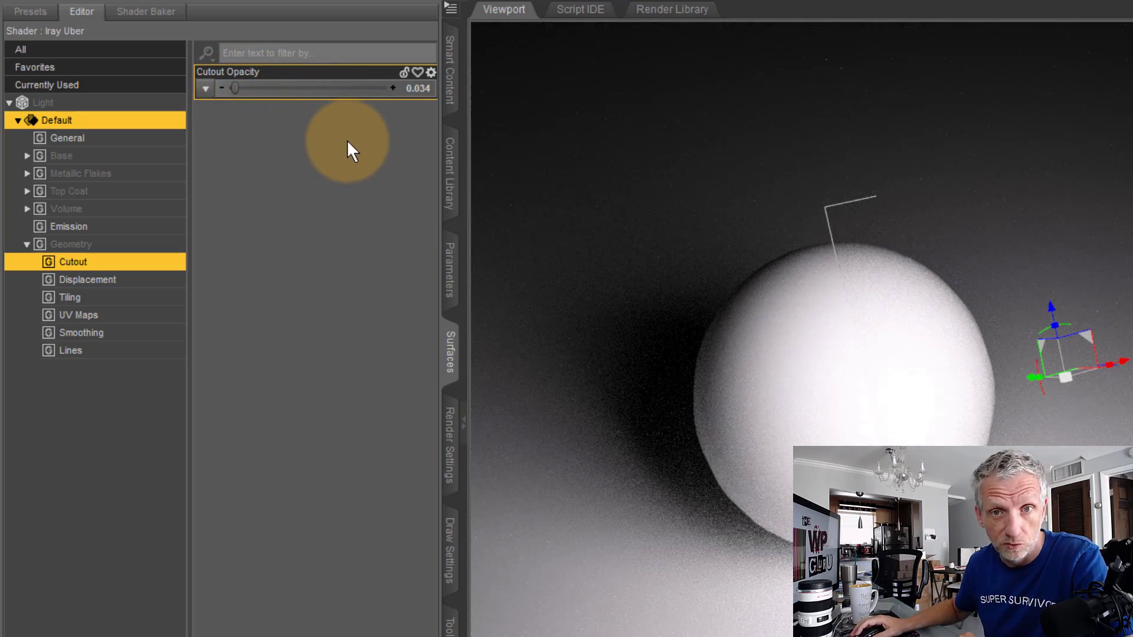
- Set the Light surface's Cutout Opacity to exactly 0.0001 and check the emissive plane around the sphere
click(424, 89)
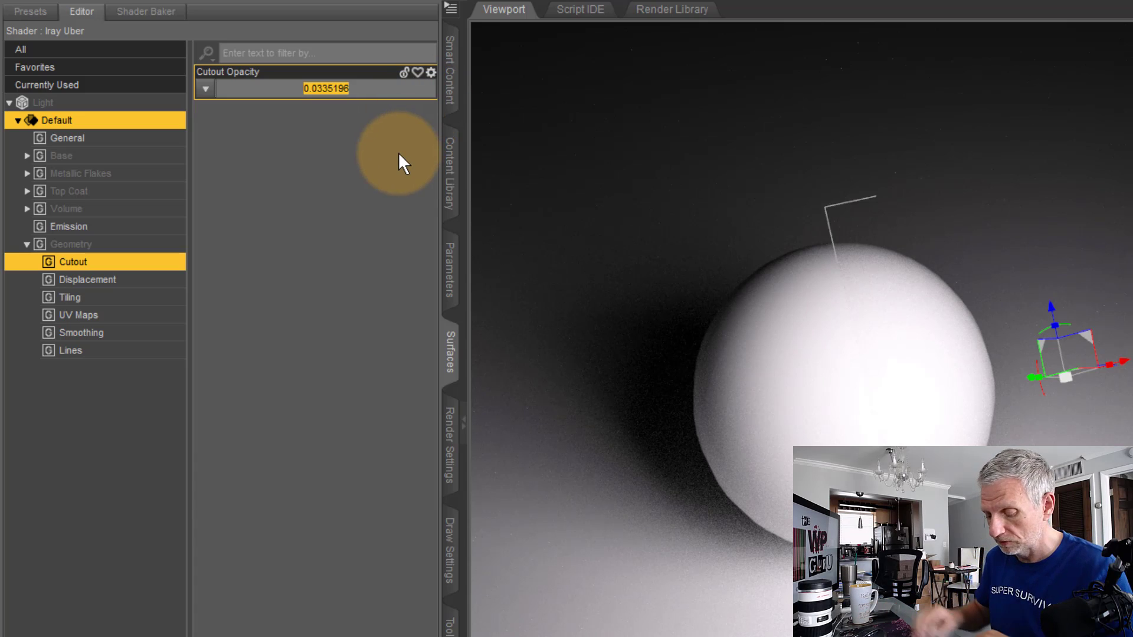
text(0.00)
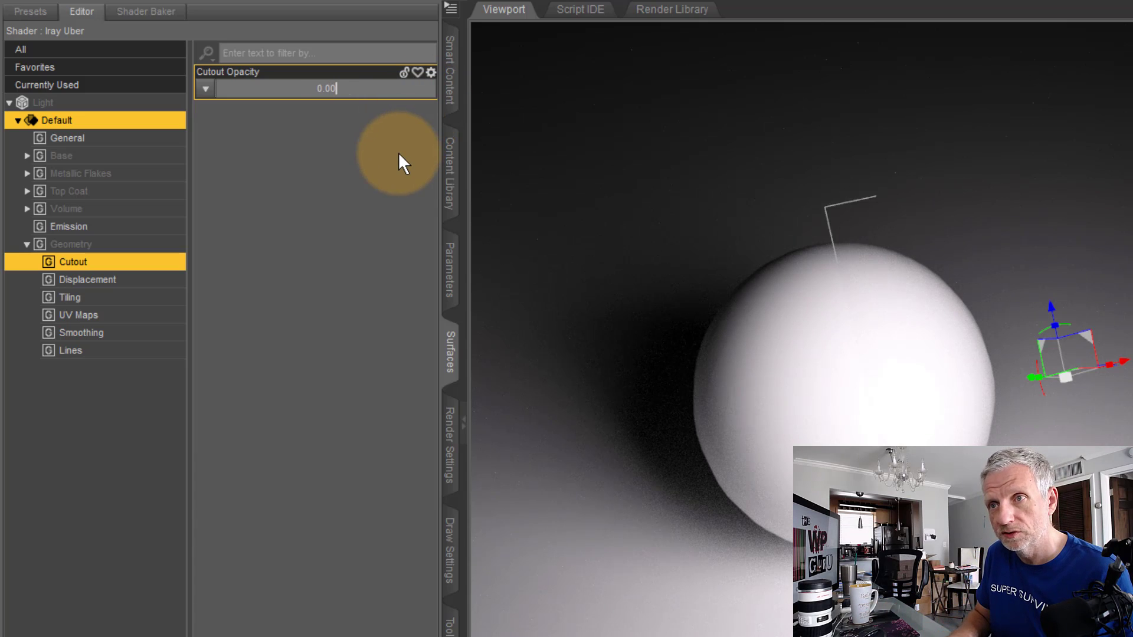
text(01)
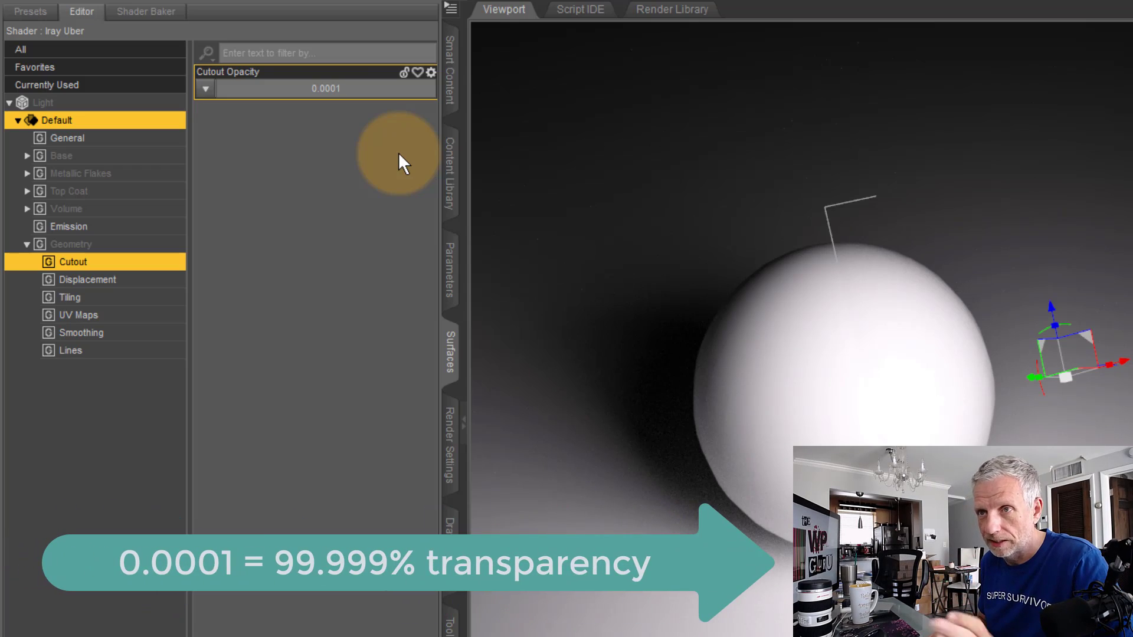
key(Return)
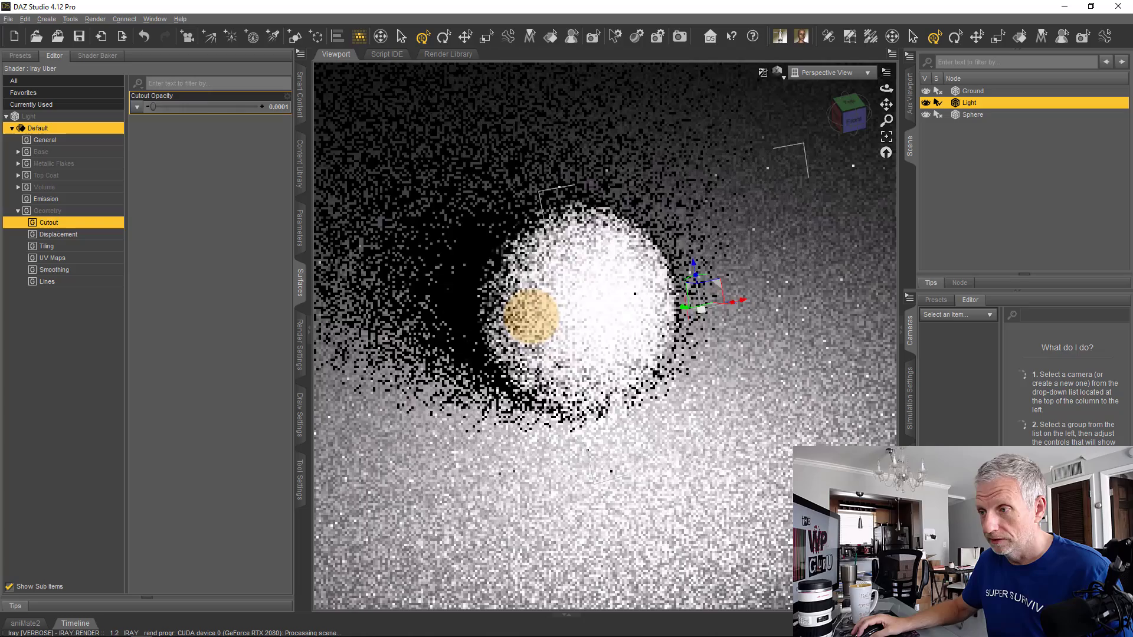
middle_drag(531, 316, 628, 359)
middle_drag(524, 385, 496, 313)
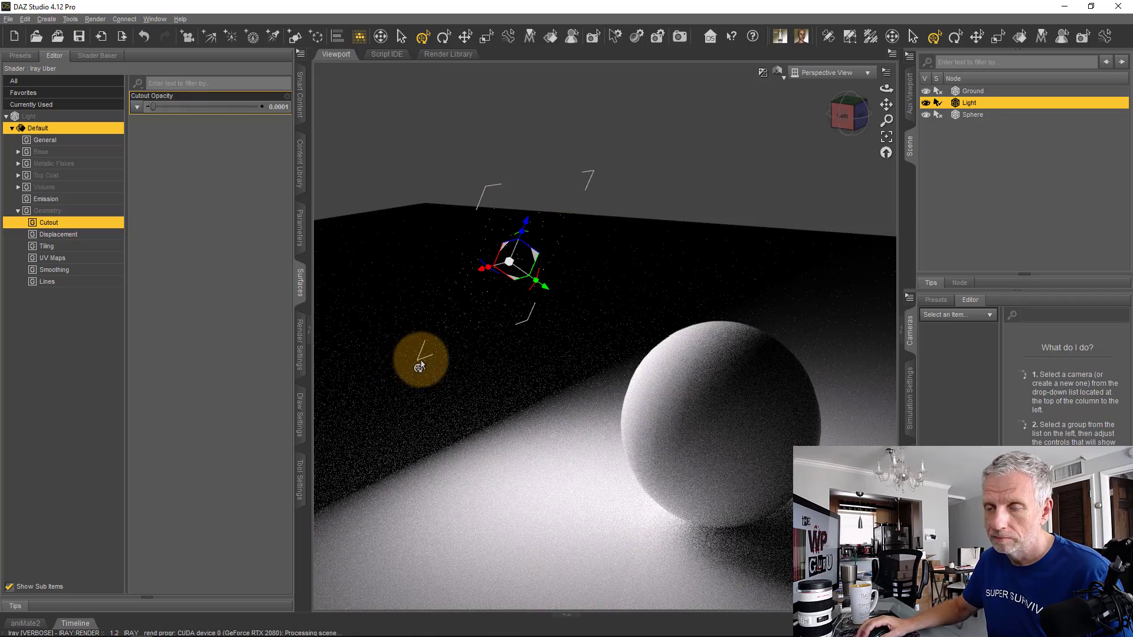
middle_drag(412, 354, 414, 380)
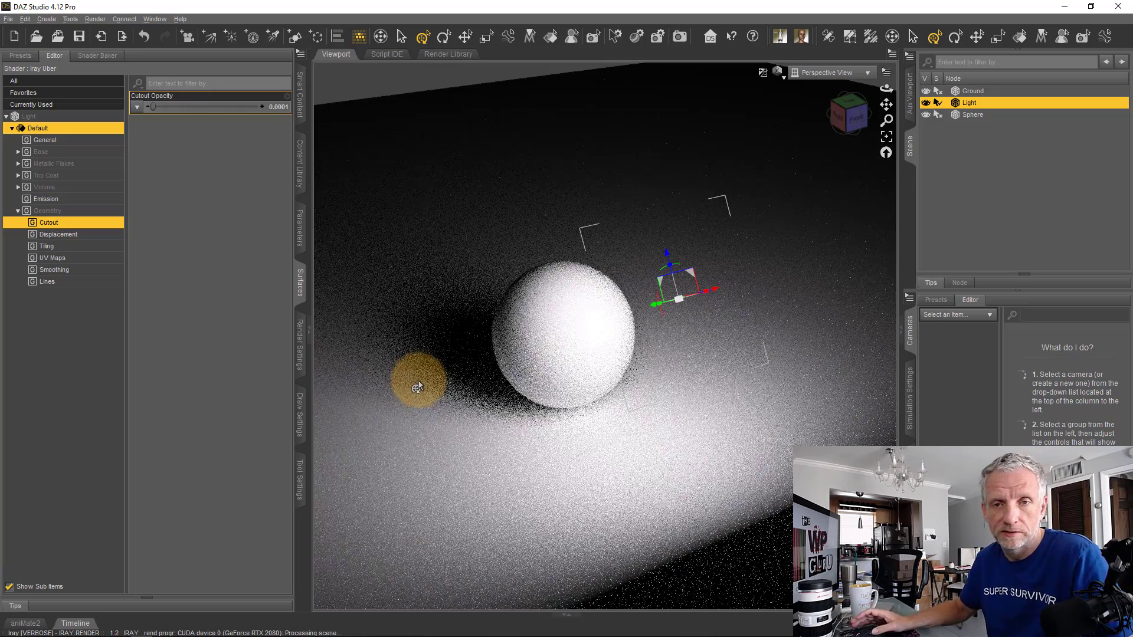